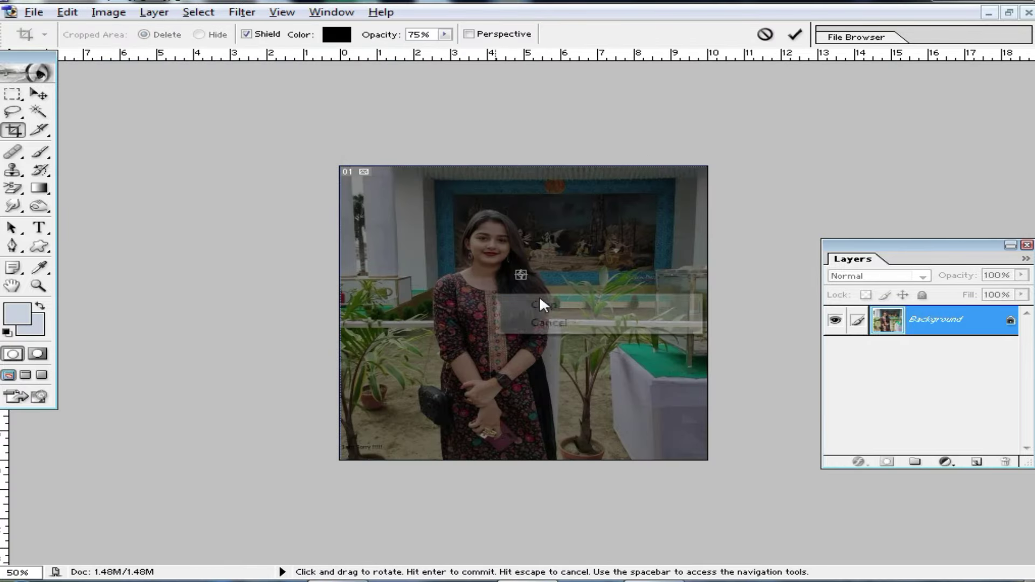
- Cancel the pending crop on jpg(8).jpg, switch to the Move tool and maximize the photo's window
{"action": "key", "text": "Escape"}
{"action": "left_click", "coordinate": [1009, 12]}
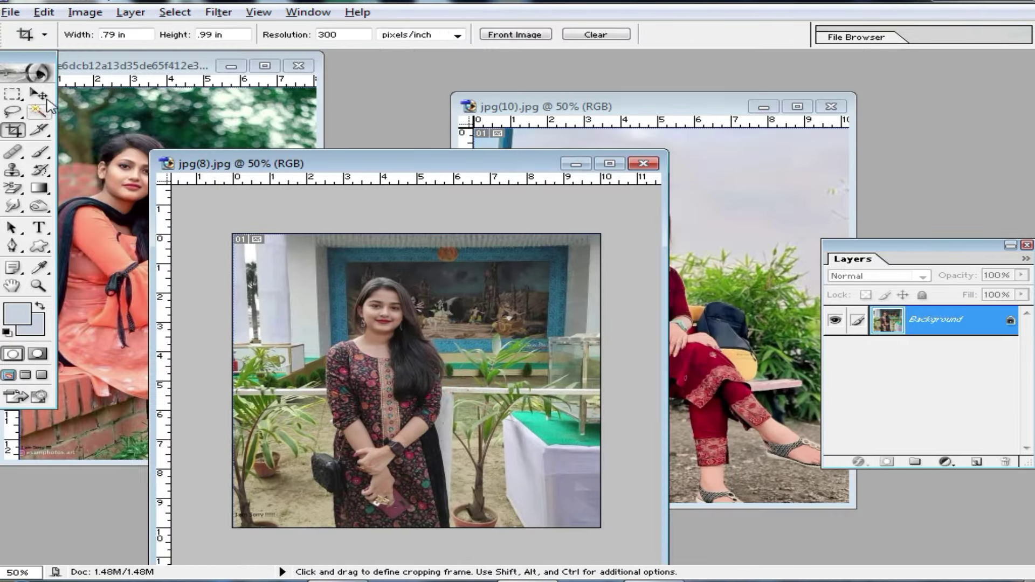
{"action": "key", "text": "v"}
{"action": "left_click_drag", "start_coordinate": [496, 170], "coordinate": [476, 186]}
{"action": "double_click", "coordinate": [475, 186]}
- Examine the woman and the background of the jpg(8).jpg photo at close range
{"action": "left_click", "coordinate": [481, 345], "text": "ctrl"}
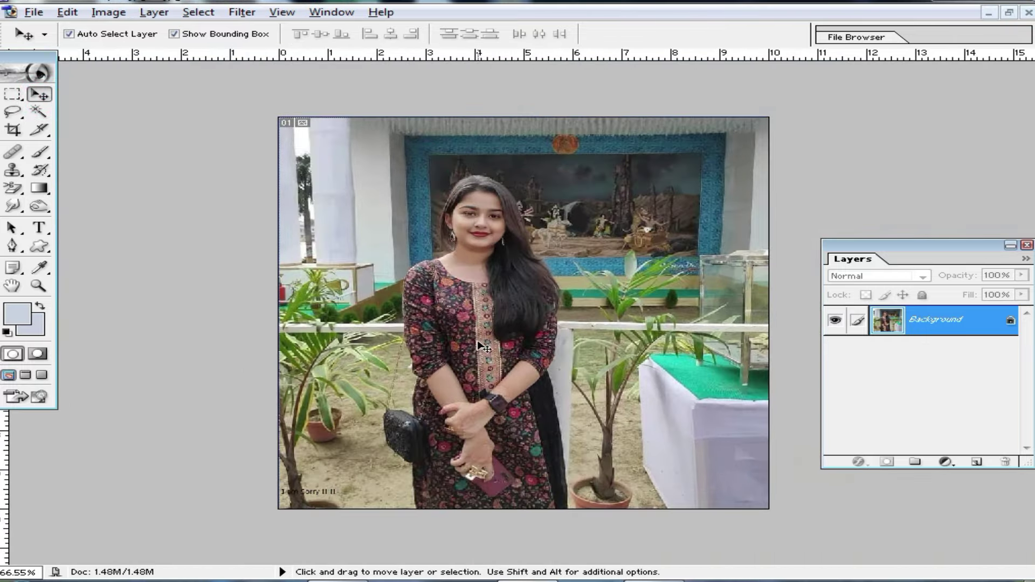
{"action": "left_click", "coordinate": [480, 345], "text": "ctrl"}
{"action": "left_click", "coordinate": [481, 346], "text": "ctrl"}
{"action": "left_click", "coordinate": [480, 346], "text": "ctrl"}
{"action": "left_click_drag", "start_coordinate": [640, 188], "coordinate": [590, 548]}
{"action": "left_click_drag", "start_coordinate": [582, 339], "coordinate": [580, 518]}
{"action": "left_click_drag", "start_coordinate": [575, 335], "coordinate": [569, 462]}
{"action": "left_click", "coordinate": [555, 351], "text": "ctrl+alt"}
{"action": "left_click", "coordinate": [552, 355], "text": "ctrl+alt"}
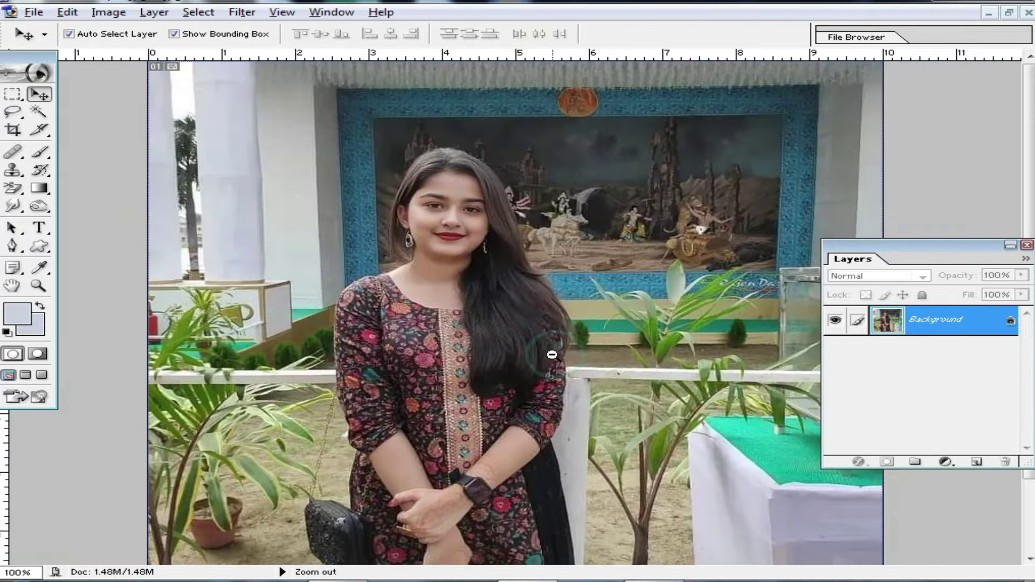
{"action": "left_click", "coordinate": [565, 393], "text": "ctrl+alt"}
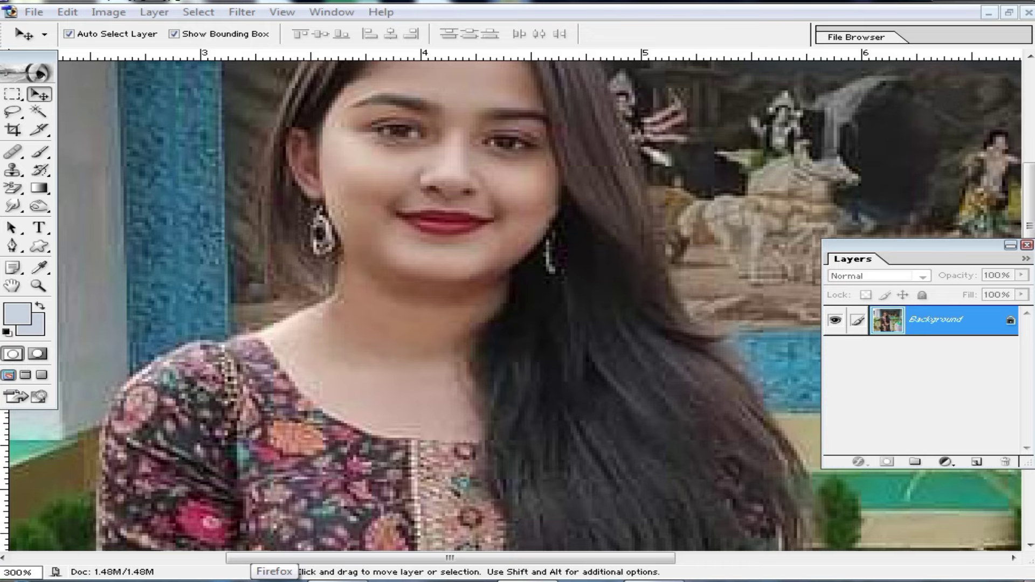
- Switch to Firefox, open remove.bg and upload the jpg(8) photo from the desktop
{"action": "left_click", "coordinate": [274, 578]}
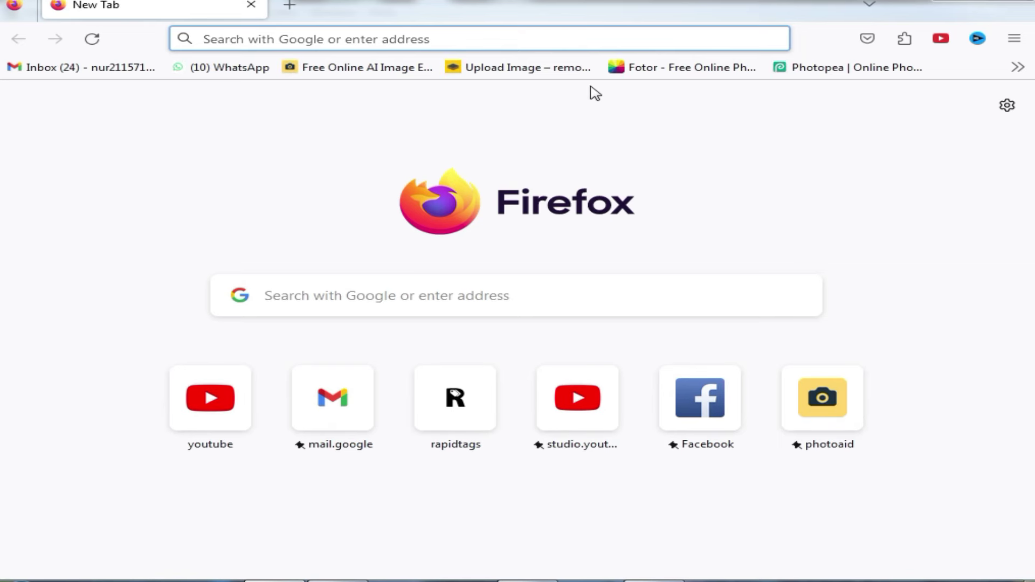
{"action": "left_click", "coordinate": [507, 68]}
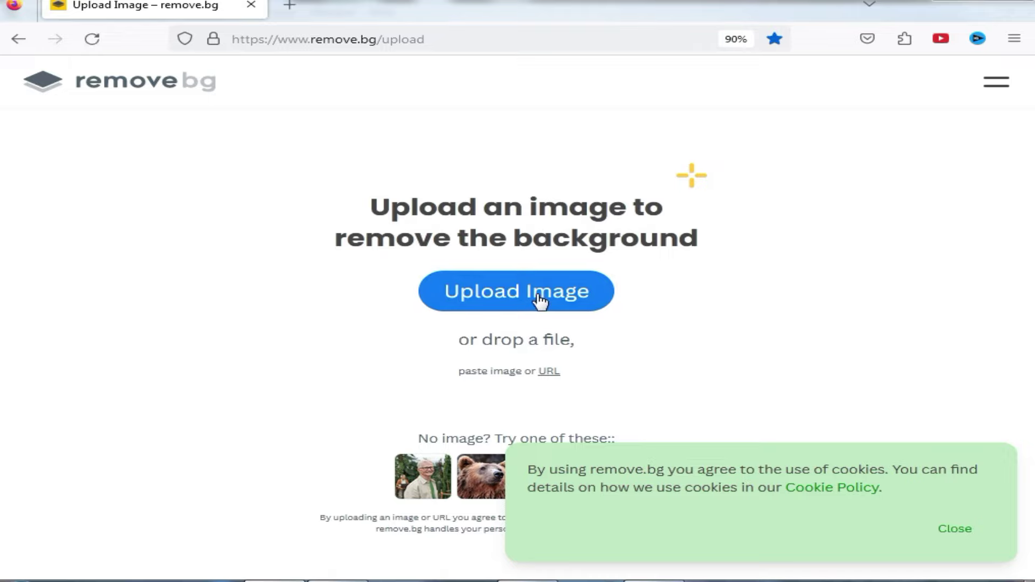
{"action": "left_click", "coordinate": [540, 302]}
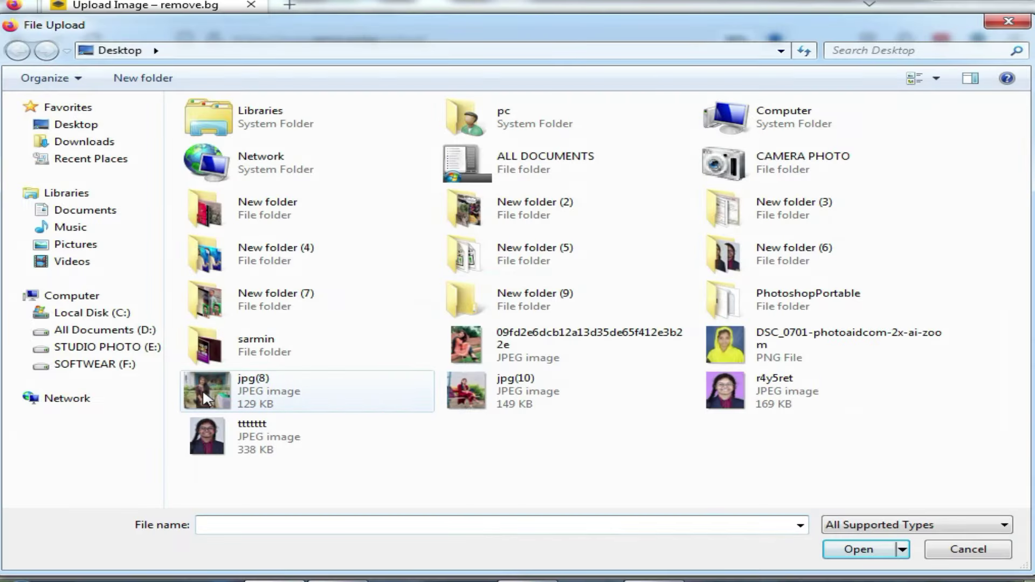
{"action": "double_click", "coordinate": [207, 399]}
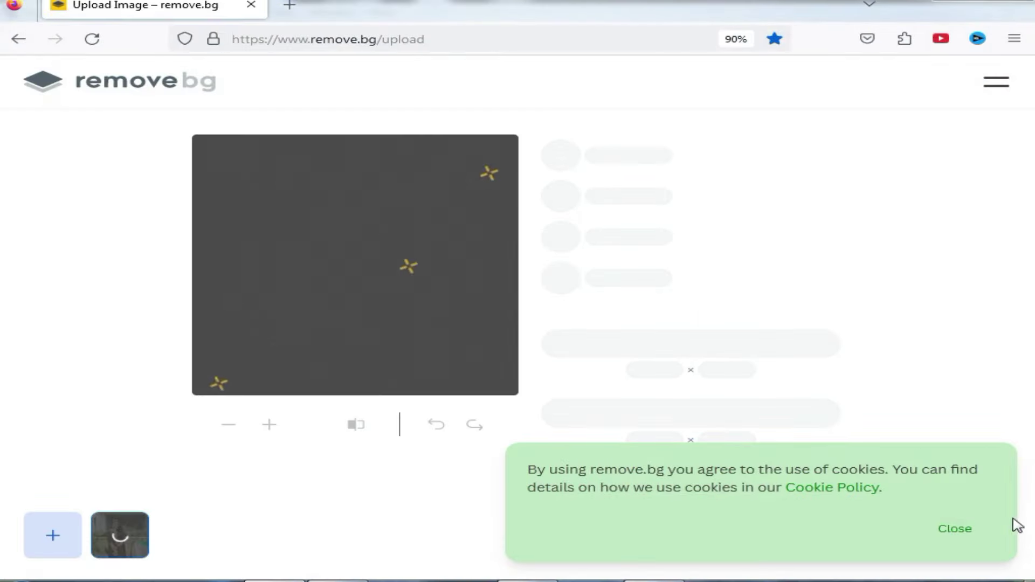
- Dismiss the cookie notice, download the 500 × 500 px cutout and open it in Photoshop beside the original
{"action": "left_click", "coordinate": [955, 530]}
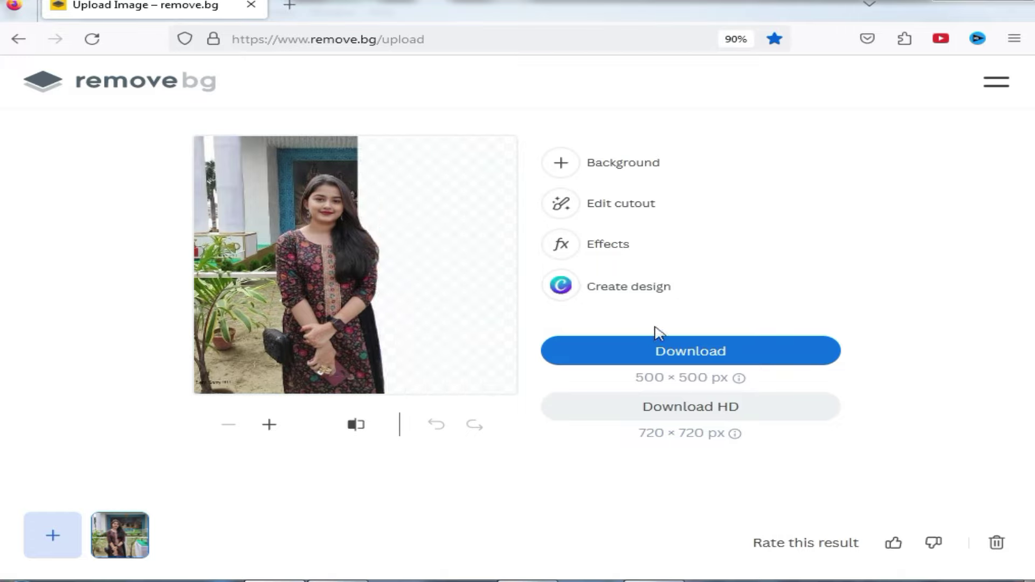
{"action": "left_click", "coordinate": [730, 348]}
{"action": "left_click_drag", "start_coordinate": [663, 95], "coordinate": [498, 139]}
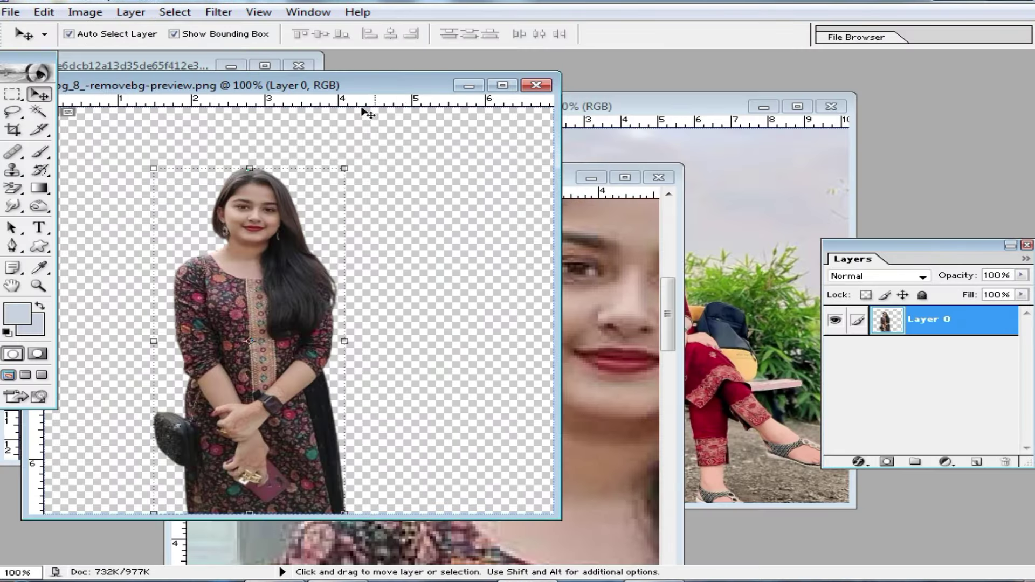
{"action": "left_click_drag", "start_coordinate": [366, 85], "coordinate": [726, 78]}
- Compare the facial detail in the remove.bg cutout with the original jpg(8).jpg photo, both enlarged
{"action": "key", "text": "ctrl+space"}
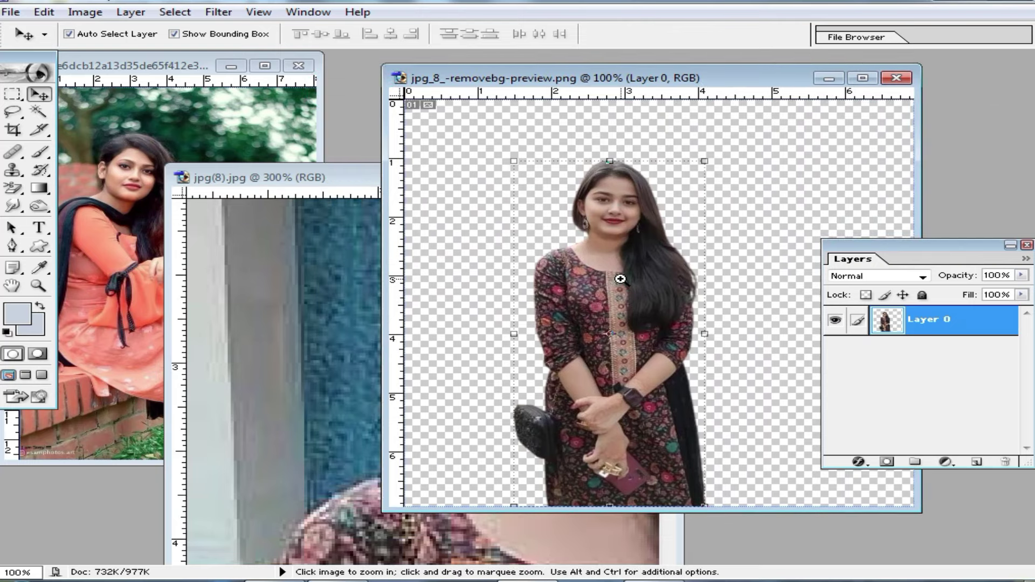
{"action": "left_click", "coordinate": [621, 279]}
{"action": "left_click", "coordinate": [642, 213]}
{"action": "left_click", "coordinate": [682, 233]}
{"action": "left_click", "coordinate": [701, 306]}
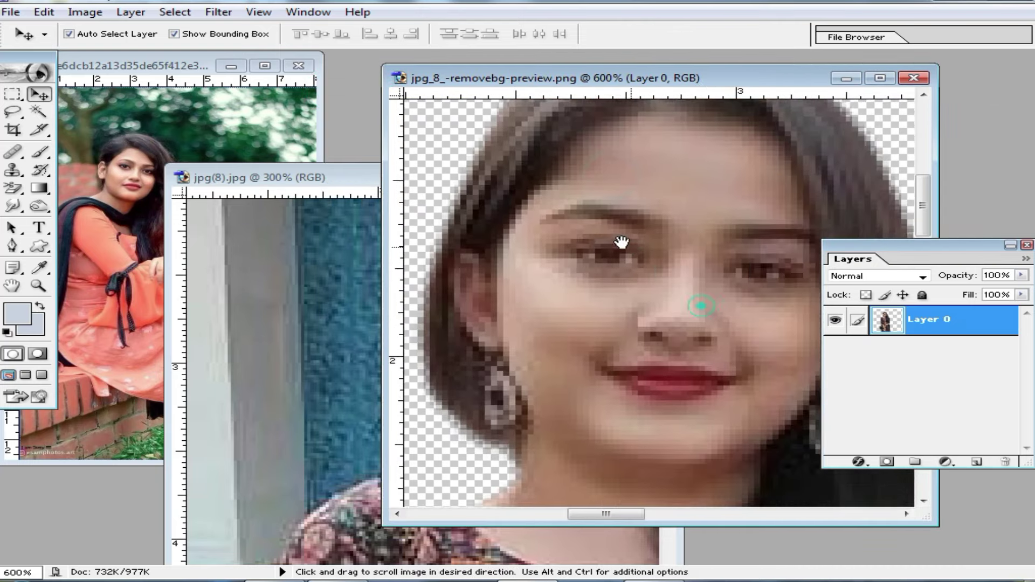
{"action": "left_click", "coordinate": [364, 178]}
{"action": "left_click_drag", "start_coordinate": [364, 177], "coordinate": [186, 124]}
{"action": "left_click_drag", "start_coordinate": [428, 302], "coordinate": [299, 300]}
{"action": "left_click", "coordinate": [276, 274], "text": "ctrl"}
{"action": "left_click", "coordinate": [306, 295], "text": "ctrl"}
{"action": "left_click_drag", "start_coordinate": [247, 391], "coordinate": [317, 328]}
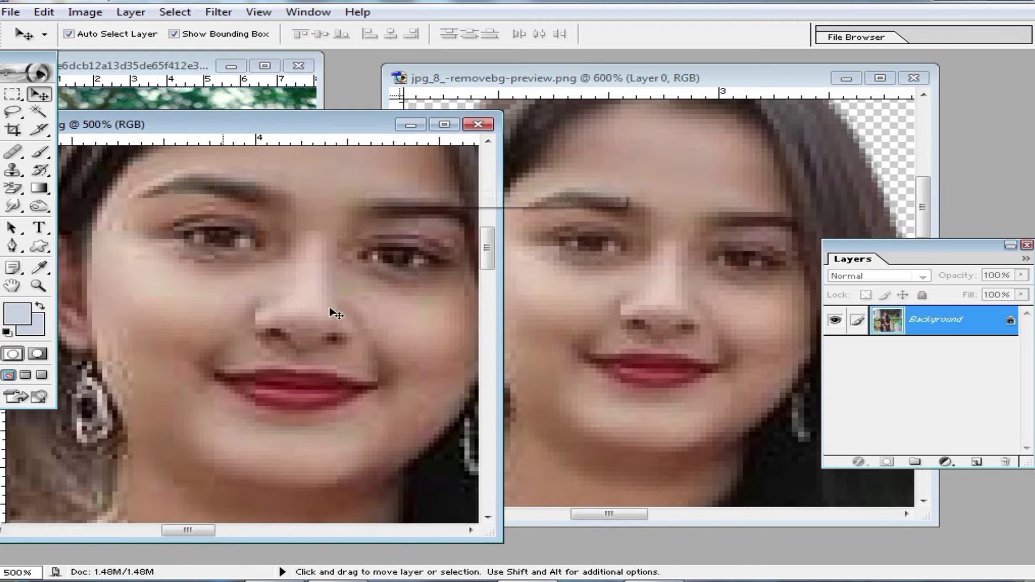
- View the whole remove.bg cutout and the whole original photo side by side
{"action": "left_click", "coordinate": [739, 291]}
{"action": "left_click", "coordinate": [658, 319], "text": "alt"}
{"action": "left_click", "coordinate": [658, 316], "text": "alt"}
{"action": "left_click", "coordinate": [658, 314], "text": "alt"}
{"action": "left_click", "coordinate": [652, 302], "text": "alt"}
{"action": "left_click", "coordinate": [735, 300], "text": "alt"}
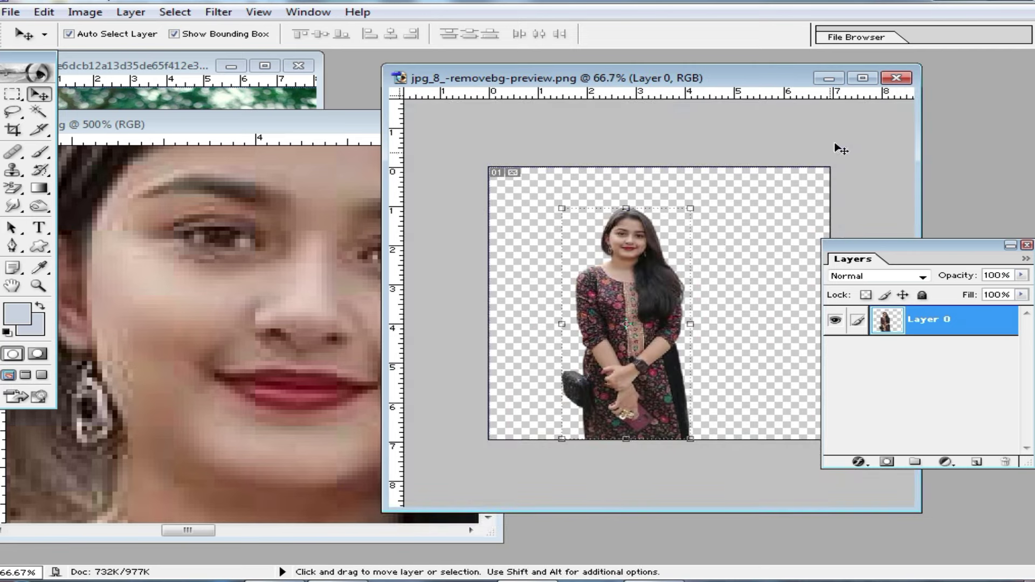
{"action": "left_click", "coordinate": [266, 209]}
{"action": "left_click", "coordinate": [370, 276], "text": "alt"}
{"action": "left_click", "coordinate": [372, 282], "text": "alt"}
{"action": "left_click", "coordinate": [338, 316], "text": "alt"}
{"action": "left_click", "coordinate": [341, 300], "text": "alt"}
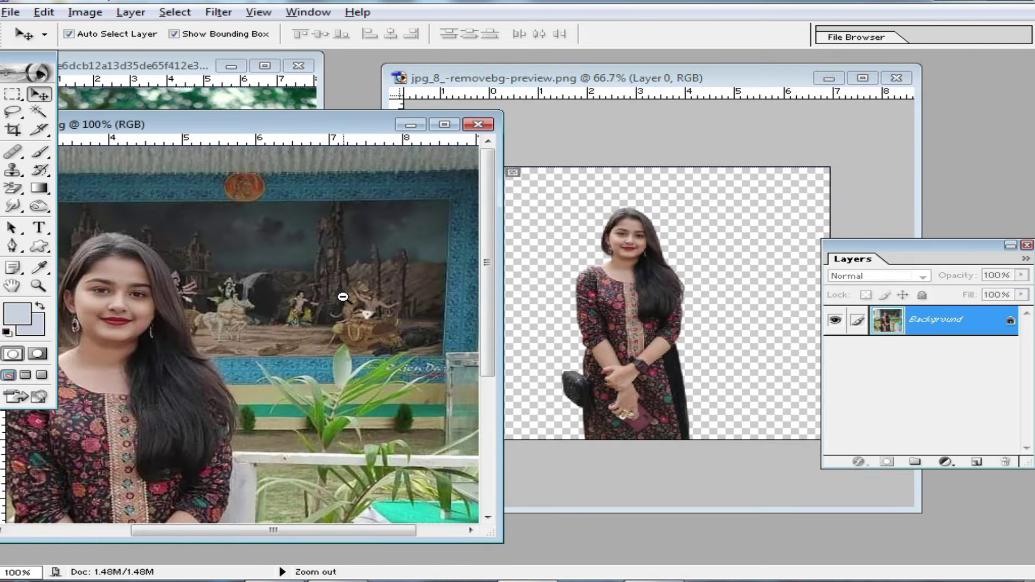
{"action": "left_click", "coordinate": [314, 291], "text": "alt"}
{"action": "left_click", "coordinate": [377, 254], "text": "alt"}
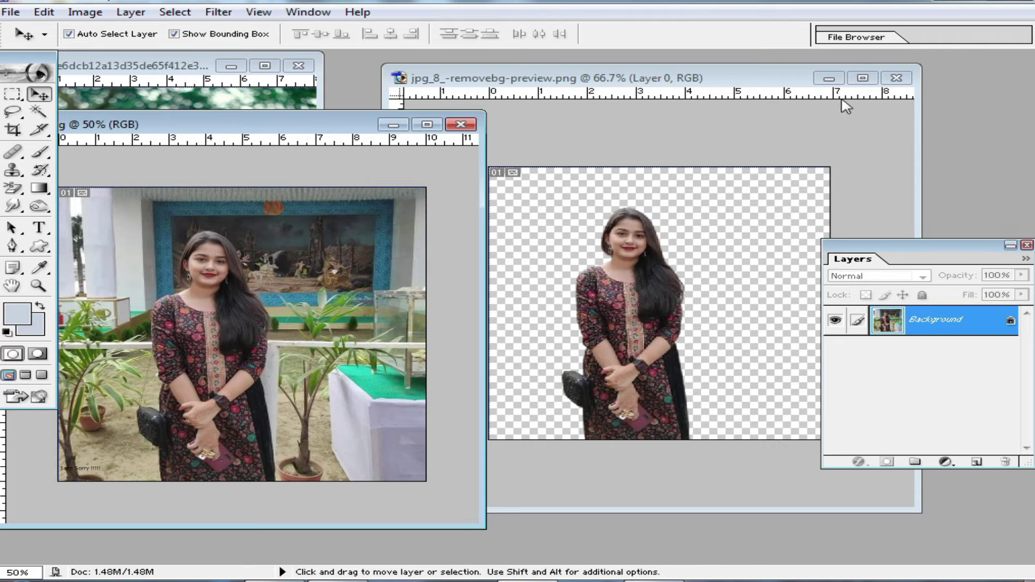
- Inspect the remove.bg cutout's face, hair and shoulder edges, ending with the full figure in view
{"action": "left_click", "coordinate": [683, 277]}
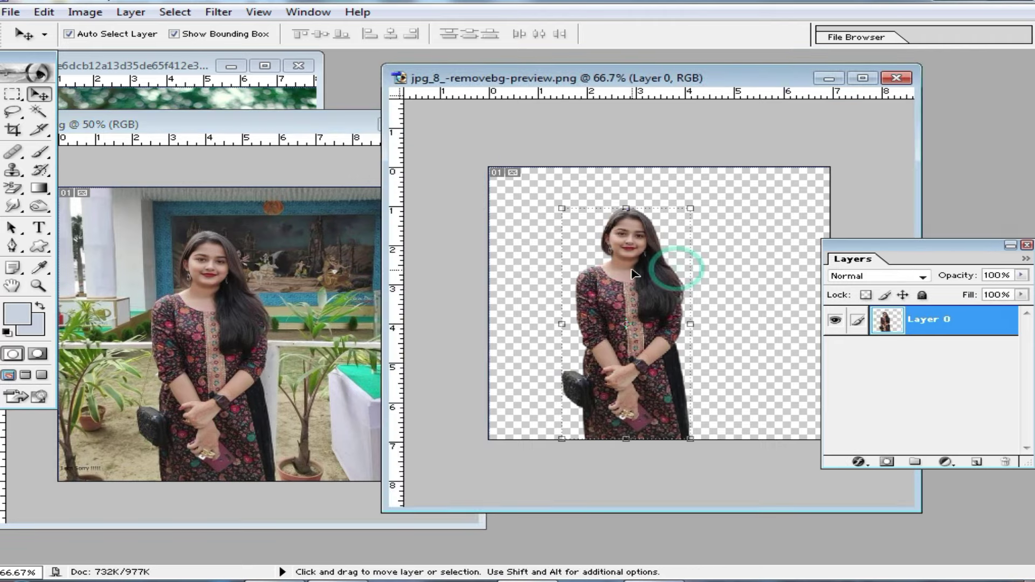
{"action": "left_click", "coordinate": [671, 273], "text": "ctrl"}
{"action": "left_click", "coordinate": [636, 282], "text": "ctrl"}
{"action": "left_click", "coordinate": [641, 280], "text": "ctrl"}
{"action": "scroll", "coordinate": [650, 286], "scroll_direction": "up", "scroll_amount": 3}
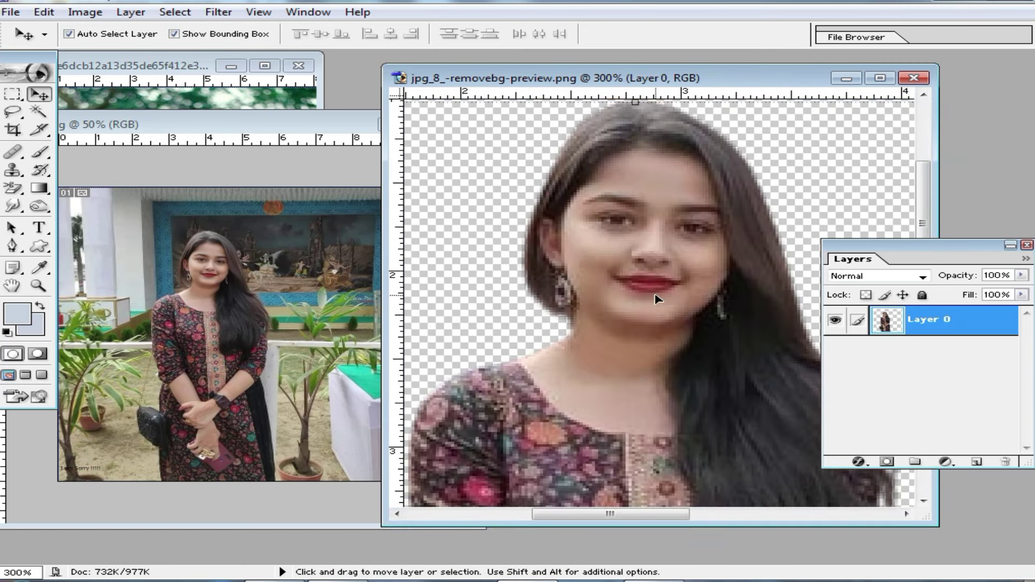
{"action": "left_click", "coordinate": [655, 293], "text": "alt"}
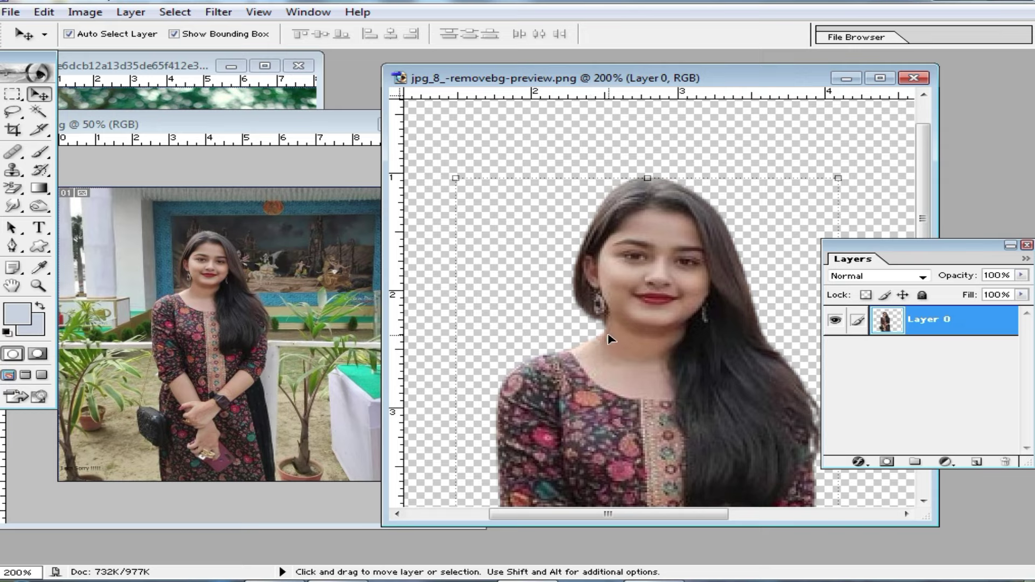
{"action": "left_click", "coordinate": [659, 351], "text": "alt"}
{"action": "left_click", "coordinate": [678, 359], "text": "alt"}
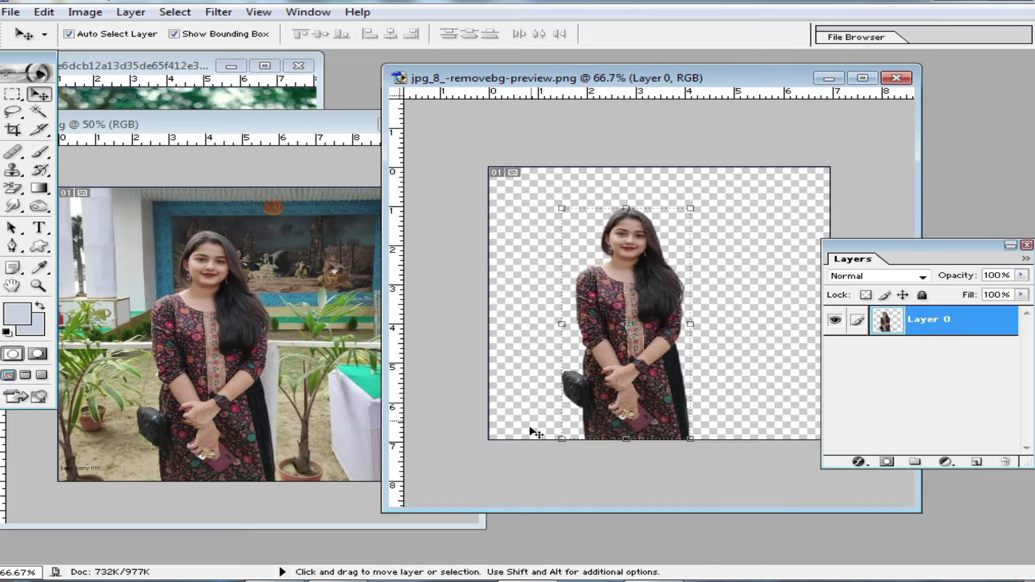
{"action": "key", "text": "ctrl+0"}
- Switch back to Firefox and open Photopea in a new tab, shown full screen
{"action": "left_click", "coordinate": [303, 580]}
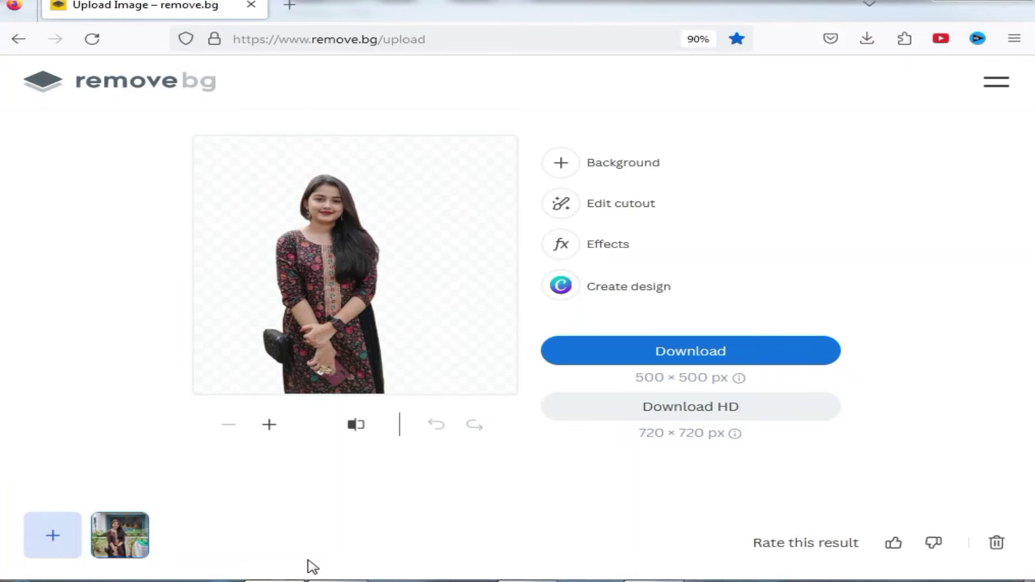
{"action": "left_click", "coordinate": [290, 5]}
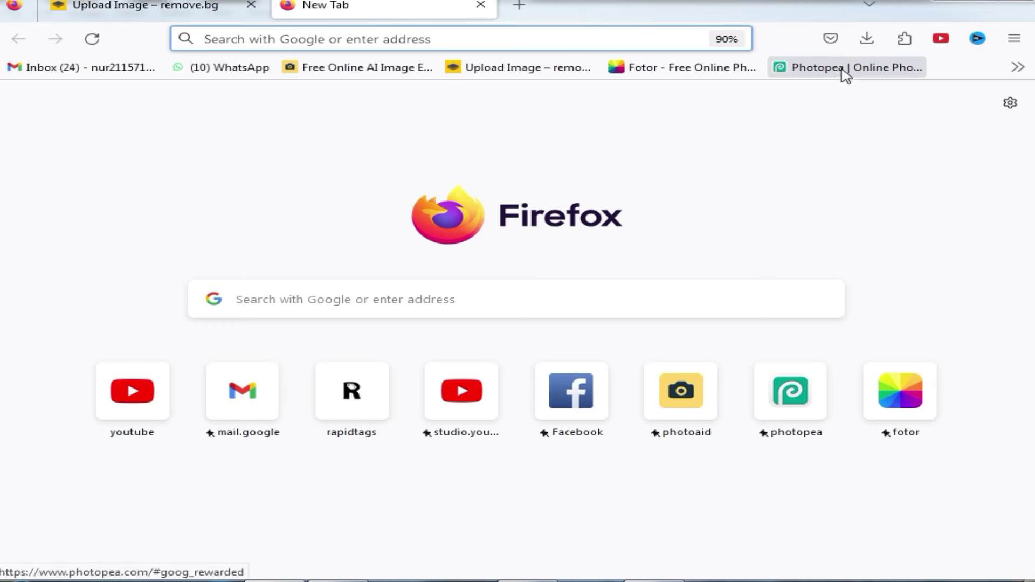
{"action": "left_click", "coordinate": [864, 73]}
{"action": "key", "text": "F11"}
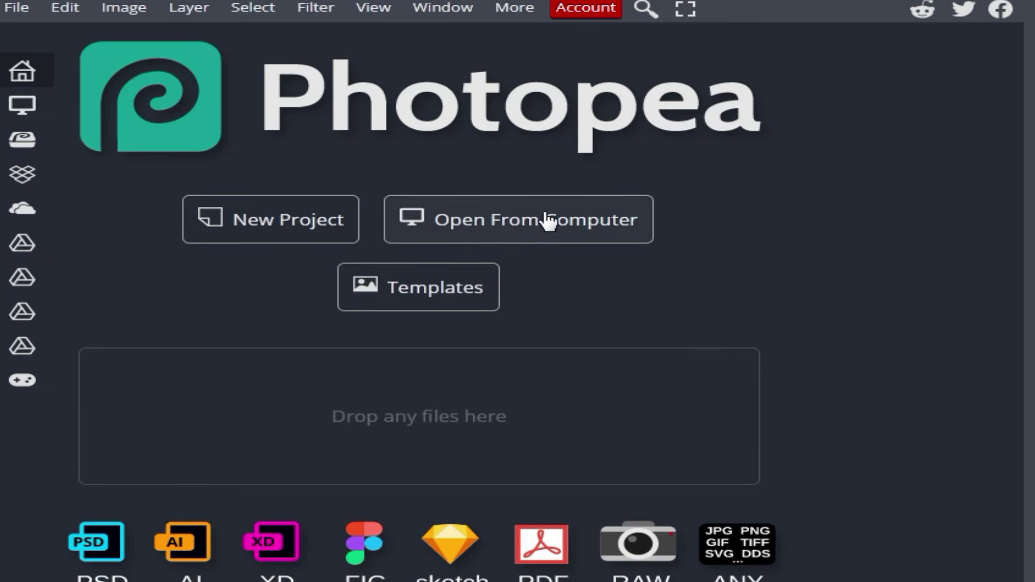
- Open the jpg(8) photo from the computer in Photopea
{"action": "left_click", "coordinate": [537, 227]}
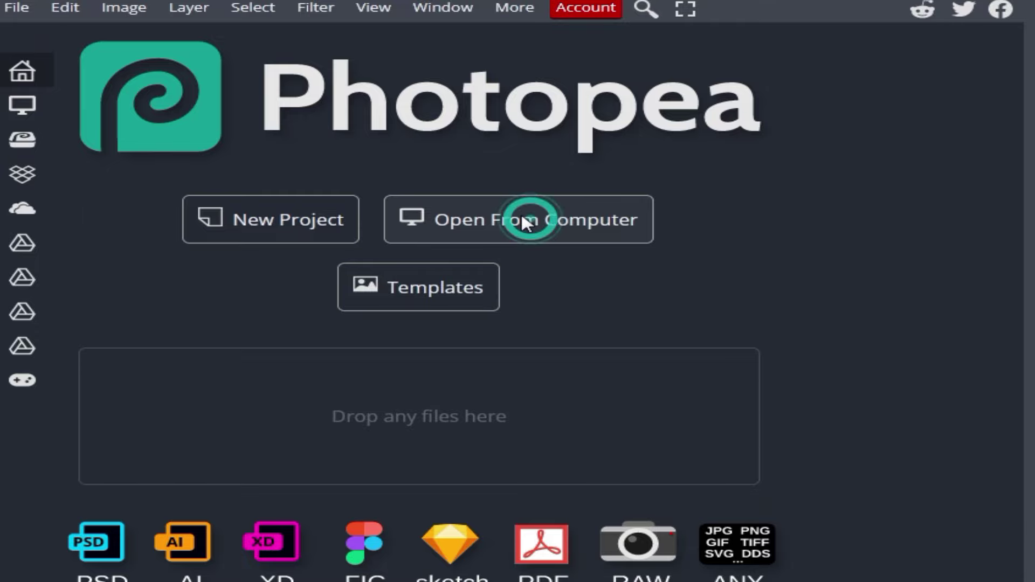
{"action": "left_click", "coordinate": [700, 342]}
{"action": "scroll", "coordinate": [482, 393], "scroll_direction": "down", "scroll_amount": 5}
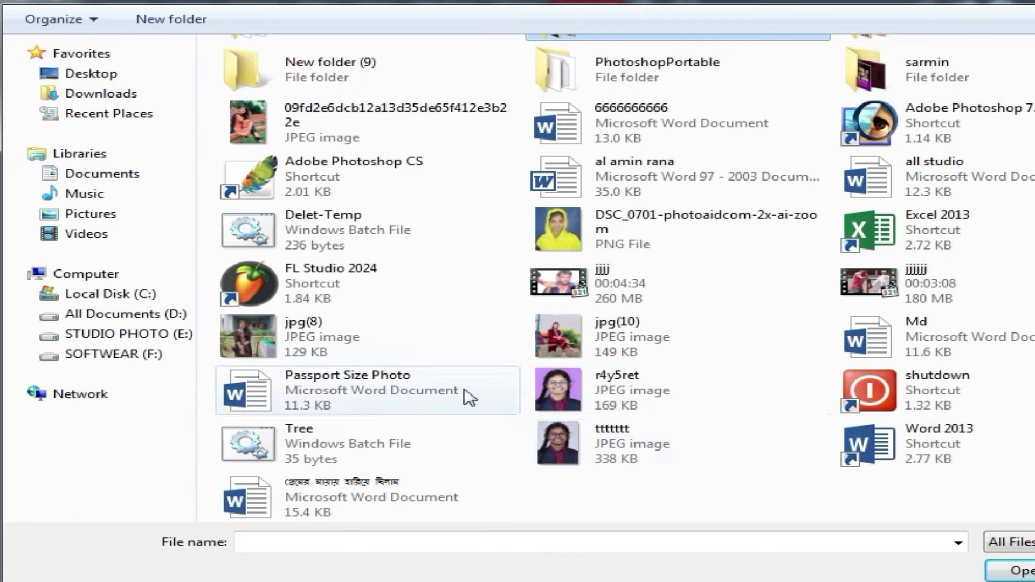
{"action": "left_click", "coordinate": [249, 335]}
{"action": "double_click", "coordinate": [249, 340]}
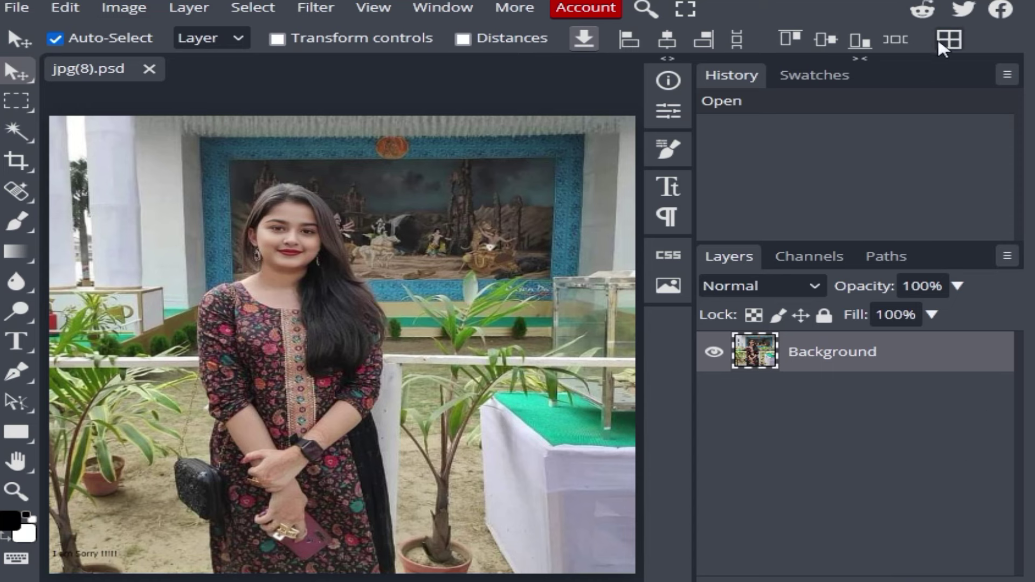
- Remove the background of the jpg(8) photo with Photopea's Remove BG command
{"action": "scroll", "coordinate": [586, 341], "scroll_direction": "up", "scroll_amount": 3}
{"action": "scroll", "coordinate": [585, 341], "scroll_direction": "down", "scroll_amount": 3}
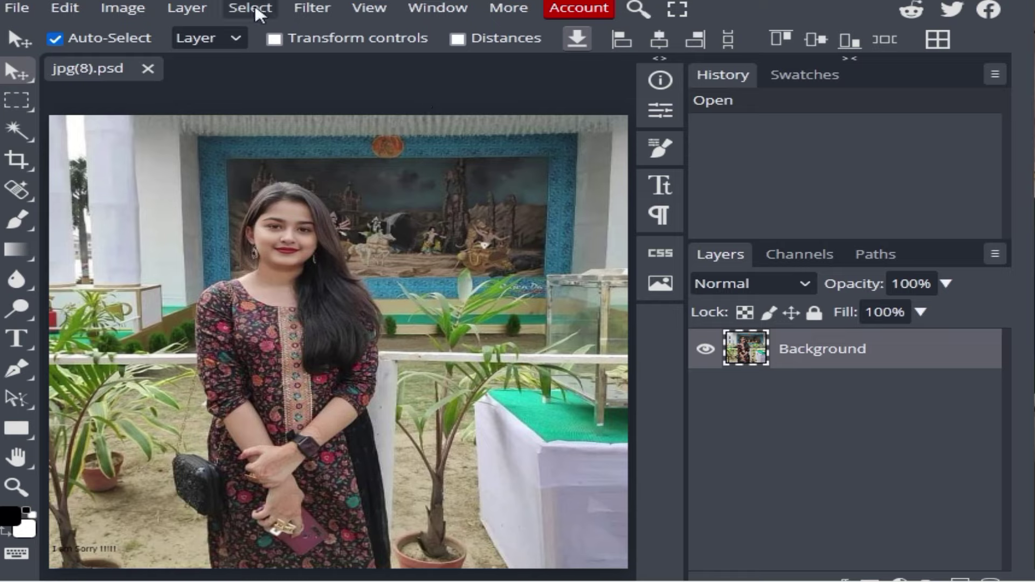
{"action": "left_click", "coordinate": [244, 10]}
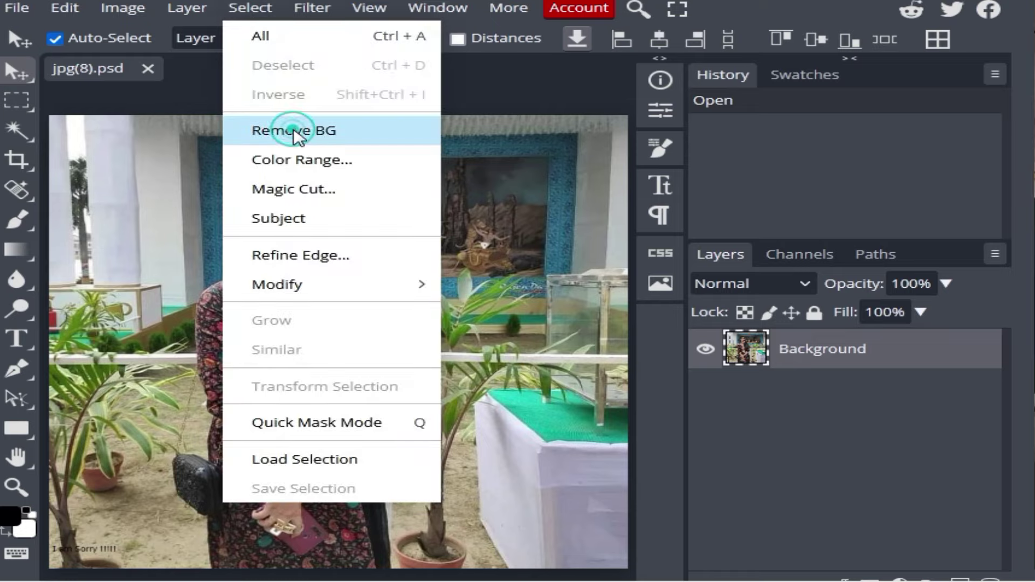
{"action": "left_click", "coordinate": [296, 135]}
{"action": "left_click", "coordinate": [723, 348]}
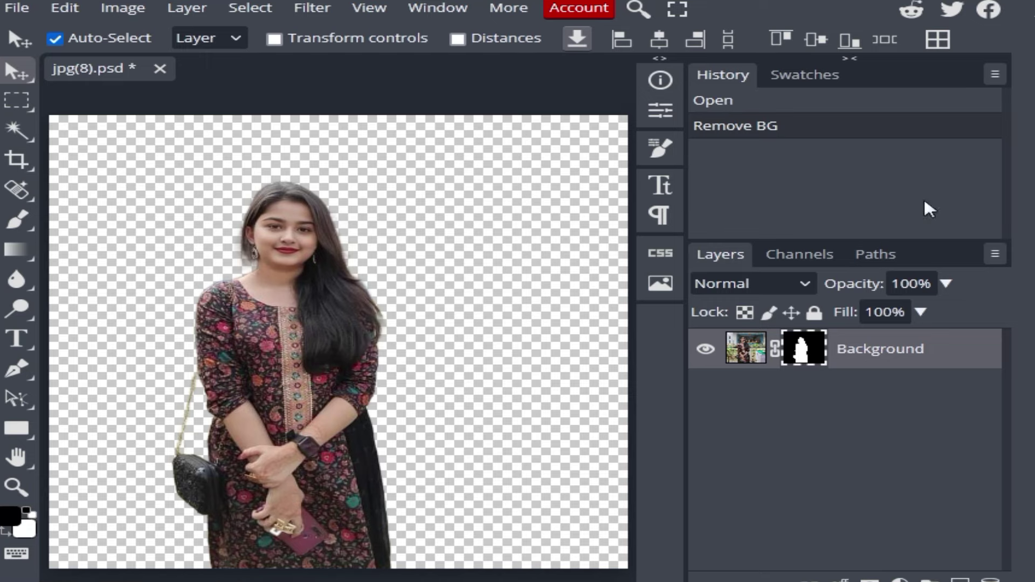
- Save the Photopea result as jpg(8).psd and open it in Photoshop alongside the other cutout
{"action": "key", "text": "ctrl+s"}
{"action": "left_click_drag", "start_coordinate": [700, 21], "coordinate": [601, 130]}
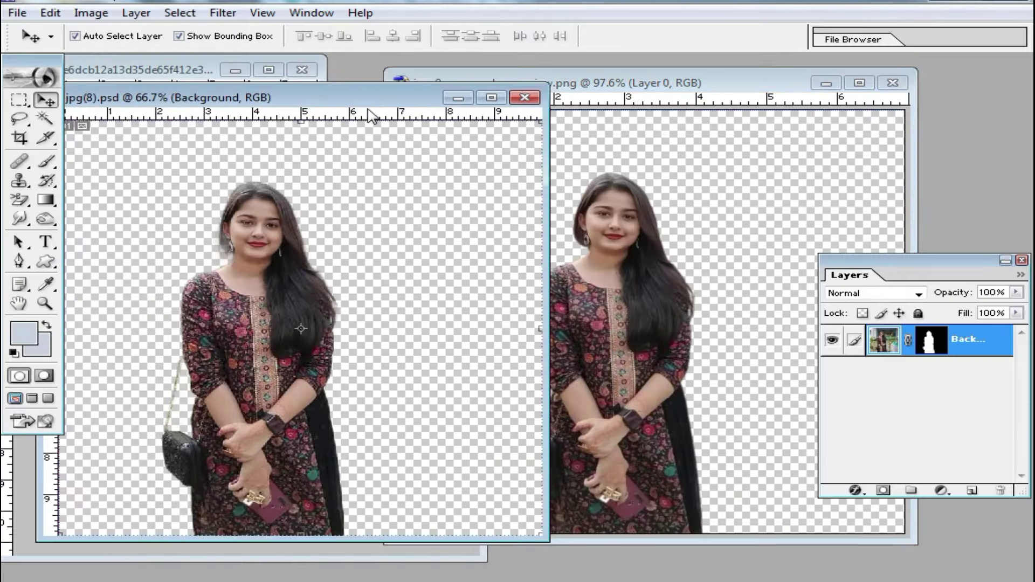
{"action": "left_click_drag", "start_coordinate": [344, 102], "coordinate": [588, 87]}
- Examine the face and hair edges of the jpg(8).psd cutout at close range
{"action": "left_click", "coordinate": [533, 242], "text": "ctrl"}
{"action": "left_click", "coordinate": [495, 276], "text": "ctrl"}
{"action": "left_click", "coordinate": [488, 299], "text": "ctrl"}
{"action": "left_click", "coordinate": [491, 341], "text": "ctrl"}
{"action": "left_click", "coordinate": [573, 356], "text": "ctrl"}
{"action": "left_click", "coordinate": [678, 349], "text": "ctrl"}
{"action": "left_click", "coordinate": [562, 327], "text": "ctrl+alt"}
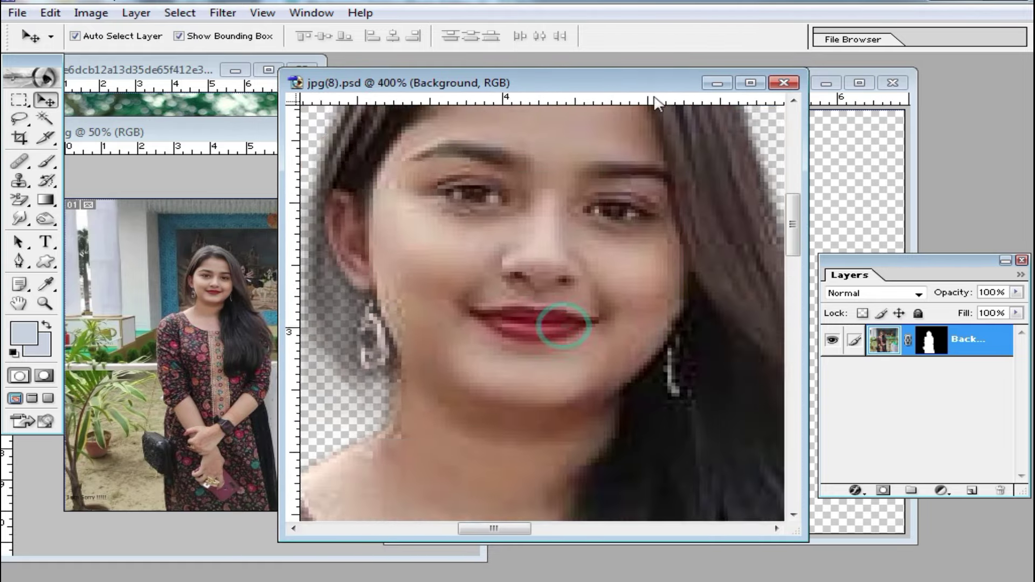
- Enlarge the remove.bg cutout's face beside the Photopea cutout and compare their quality
{"action": "left_click_drag", "start_coordinate": [635, 83], "coordinate": [340, 85]}
{"action": "left_click", "coordinate": [596, 246]}
{"action": "left_click", "coordinate": [598, 247], "text": "ctrl"}
{"action": "left_click", "coordinate": [663, 301], "text": "ctrl"}
{"action": "left_click", "coordinate": [534, 209], "text": "ctrl"}
{"action": "left_click", "coordinate": [606, 276], "text": "ctrl"}
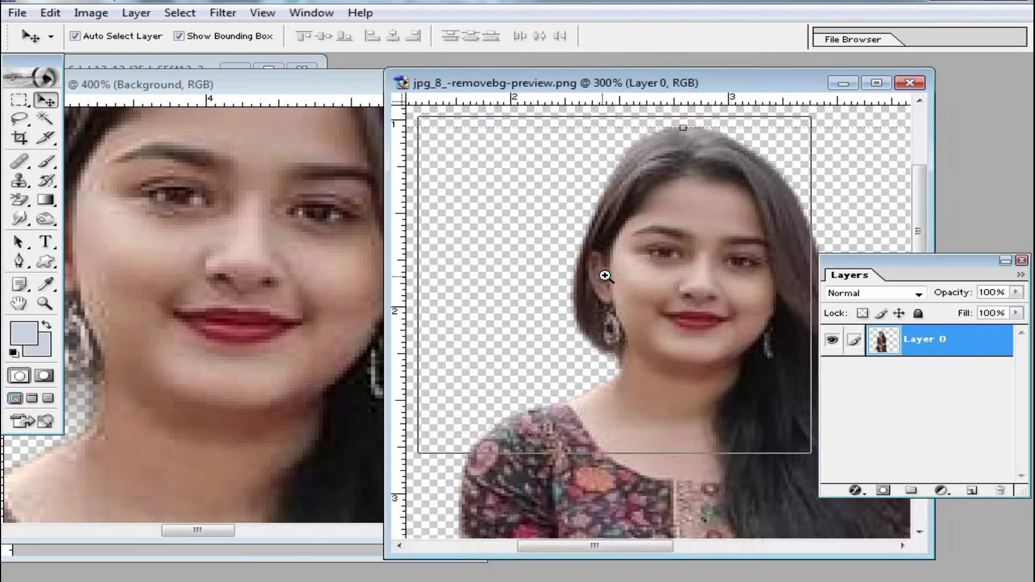
{"action": "left_click", "coordinate": [712, 358], "text": "ctrl+alt"}
{"action": "left_click", "coordinate": [590, 307], "text": "ctrl"}
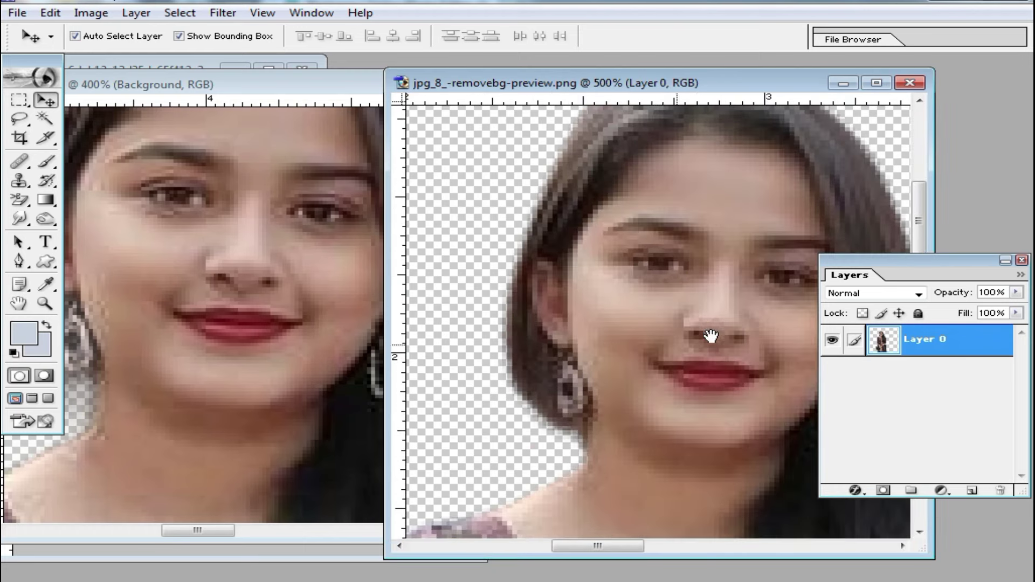
{"action": "left_click", "coordinate": [686, 324], "text": "ctrl+alt"}
{"action": "left_click", "coordinate": [682, 296], "text": "ctrl+alt"}
- Compare both cutouts at matching magnification, then view the complete figure in jpg(8).psd
{"action": "left_click", "coordinate": [296, 300]}
{"action": "left_click", "coordinate": [294, 301], "text": "ctrl+alt"}
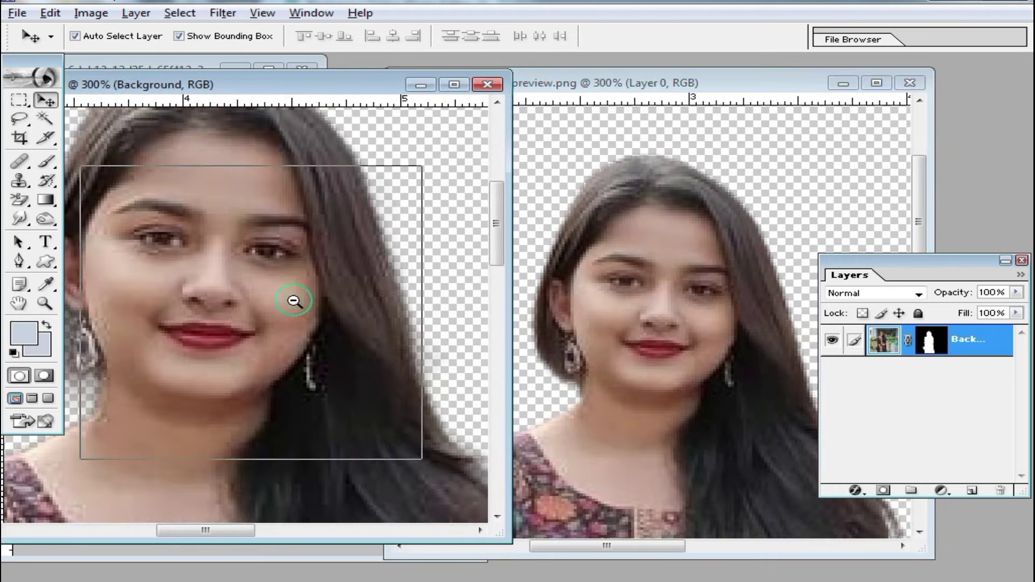
{"action": "left_click", "coordinate": [294, 301], "text": "ctrl+alt"}
{"action": "left_click", "coordinate": [294, 301], "text": "ctrl+alt"}
{"action": "left_click_drag", "start_coordinate": [365, 85], "coordinate": [545, 110]}
{"action": "left_click", "coordinate": [817, 157]}
{"action": "left_click", "coordinate": [352, 270]}
{"action": "left_click", "coordinate": [358, 266], "text": "ctrl+alt"}
{"action": "left_click", "coordinate": [510, 280], "text": "ctrl+alt"}
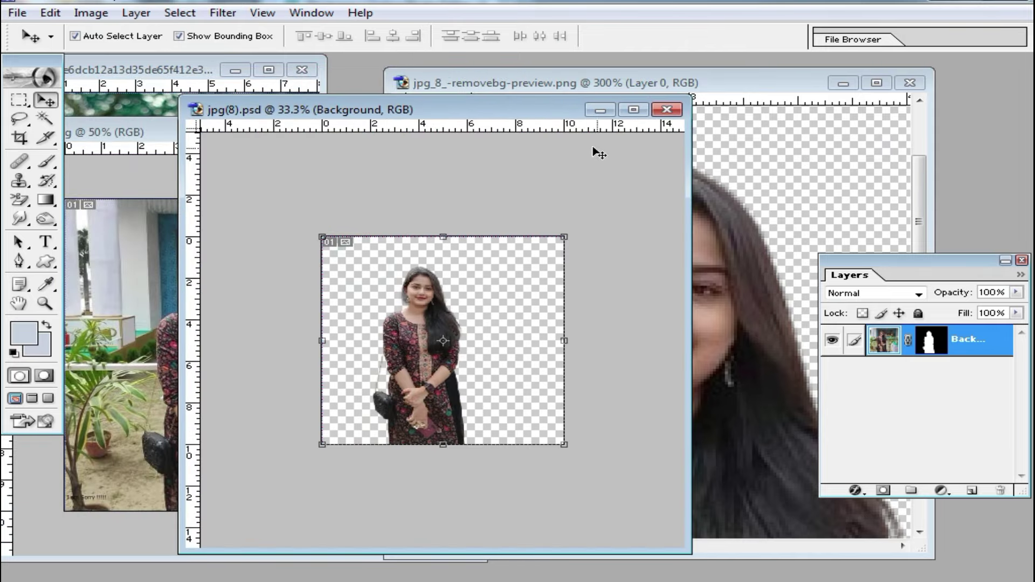
- Compare the original photo with both cutouts, viewing the remove.bg cutout as a full figure at 66.7% with its window moved aside
{"action": "left_click", "coordinate": [95, 294]}
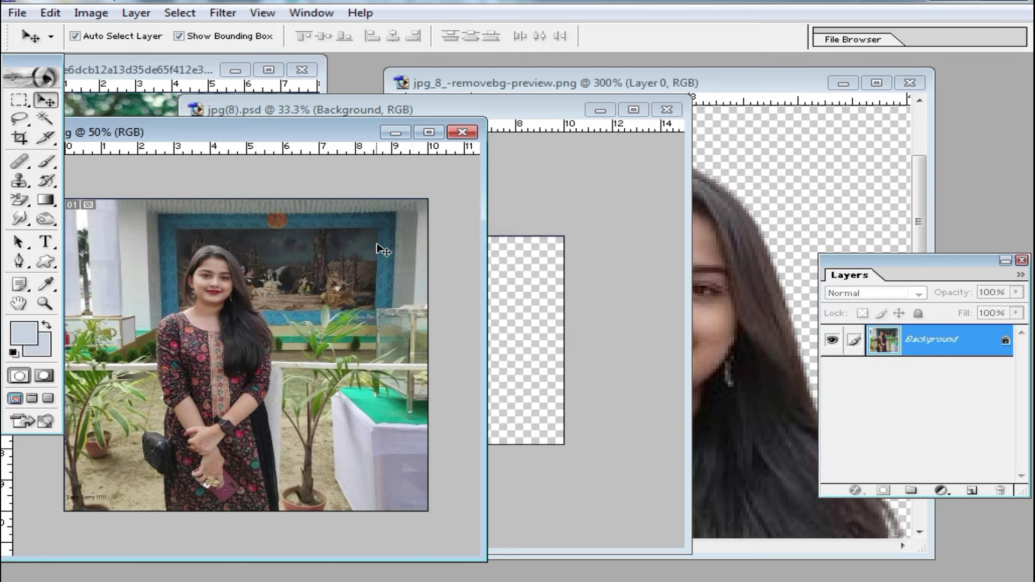
{"action": "left_click", "coordinate": [550, 249]}
{"action": "left_click", "coordinate": [740, 224]}
{"action": "left_click", "coordinate": [717, 274], "text": "ctrl+alt"}
{"action": "left_click", "coordinate": [717, 274], "text": "ctrl+alt"}
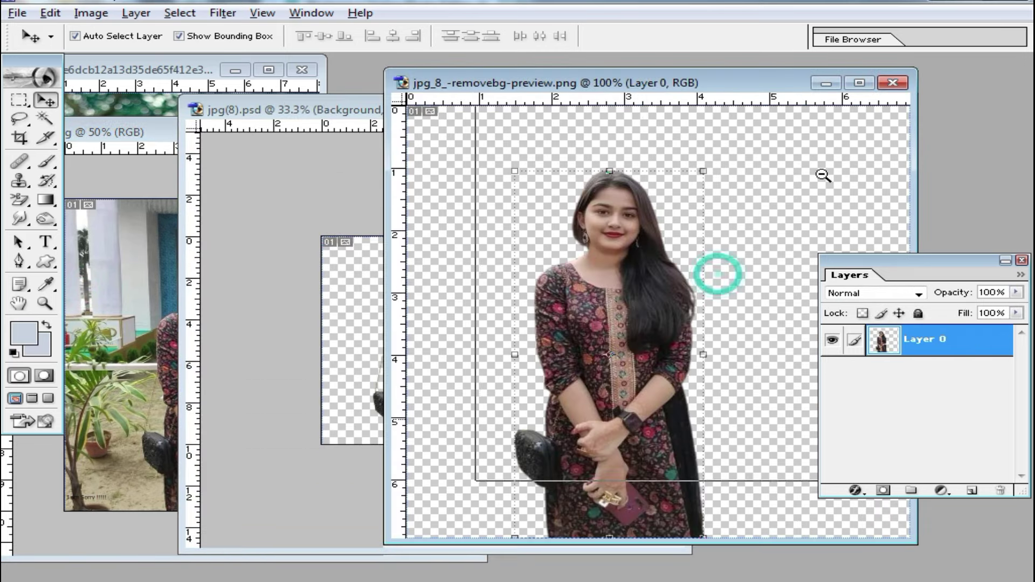
{"action": "left_click", "coordinate": [824, 175], "text": "ctrl+alt"}
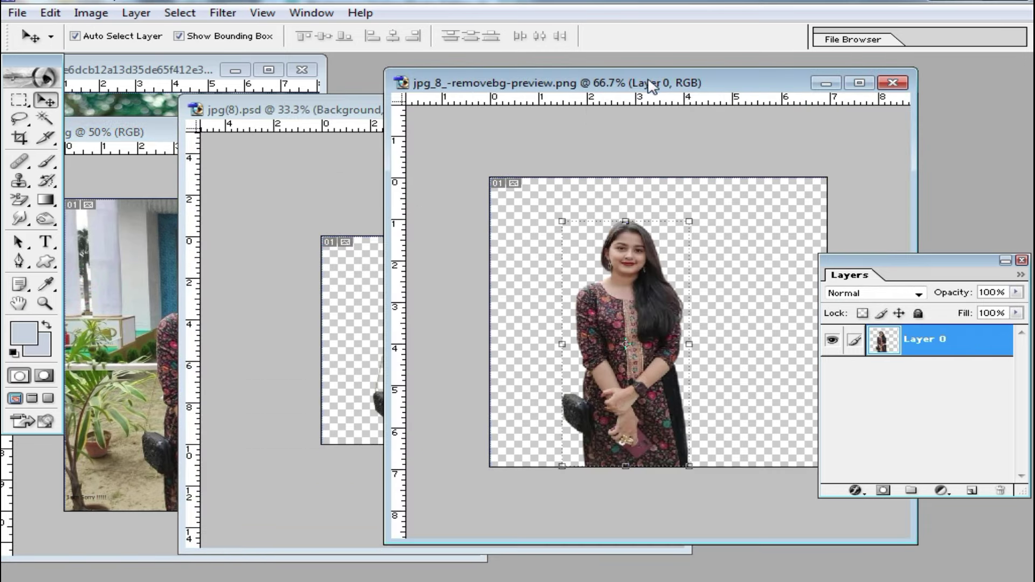
{"action": "left_click_drag", "start_coordinate": [653, 86], "coordinate": [818, 78]}
{"action": "left_click", "coordinate": [416, 303]}
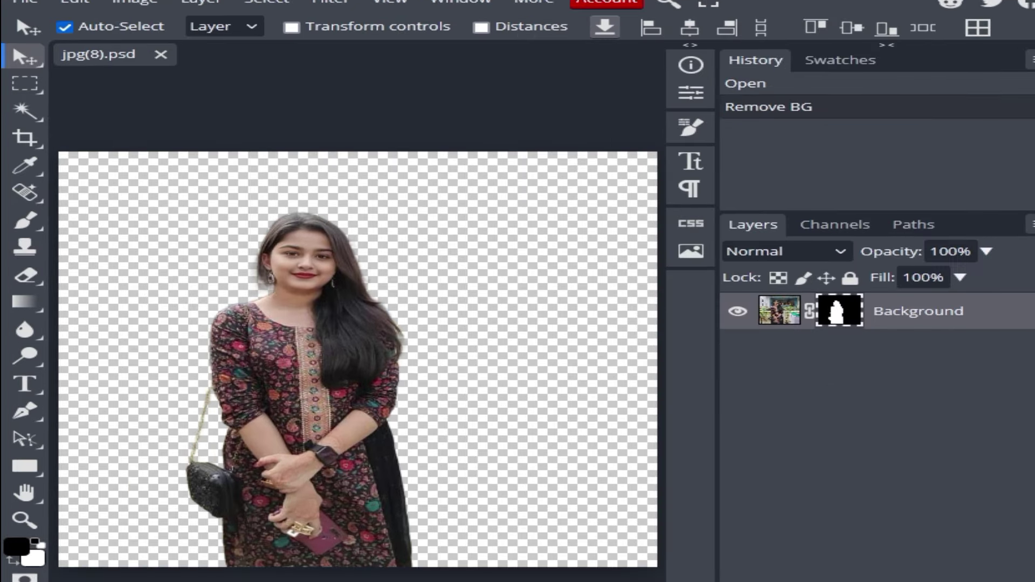
- In Photopea, add a purple Color Fill layer using web colors and place it beneath the jpg(8).psd cutout
{"action": "left_click", "coordinate": [885, 581]}
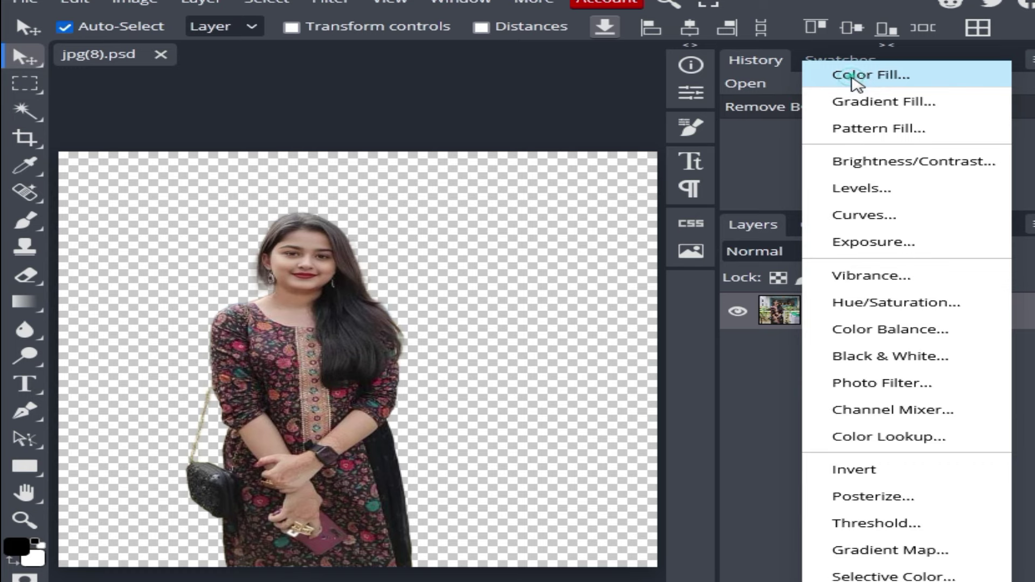
{"action": "left_click", "coordinate": [857, 80]}
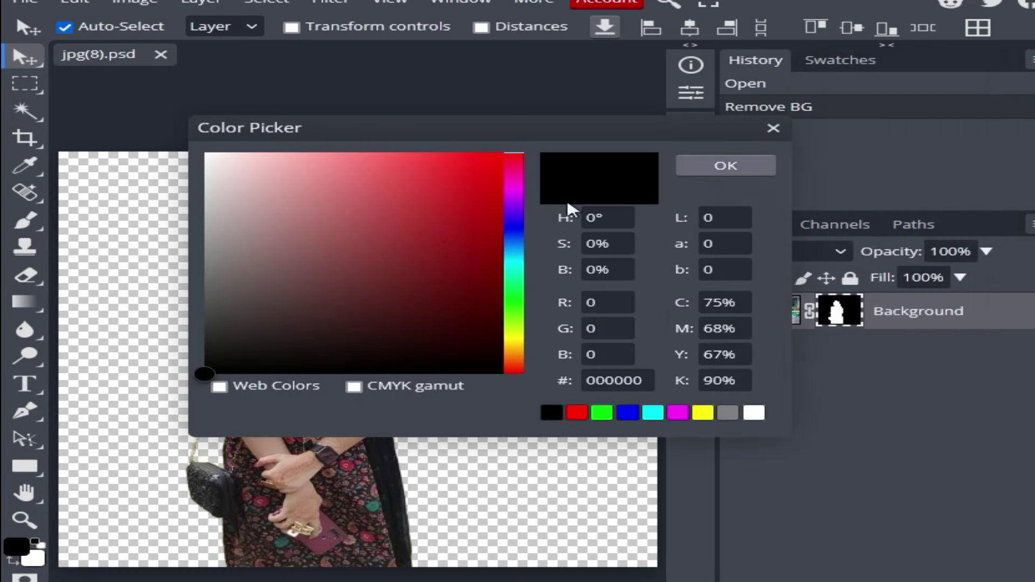
{"action": "left_click", "coordinate": [220, 387]}
{"action": "left_click", "coordinate": [514, 212]}
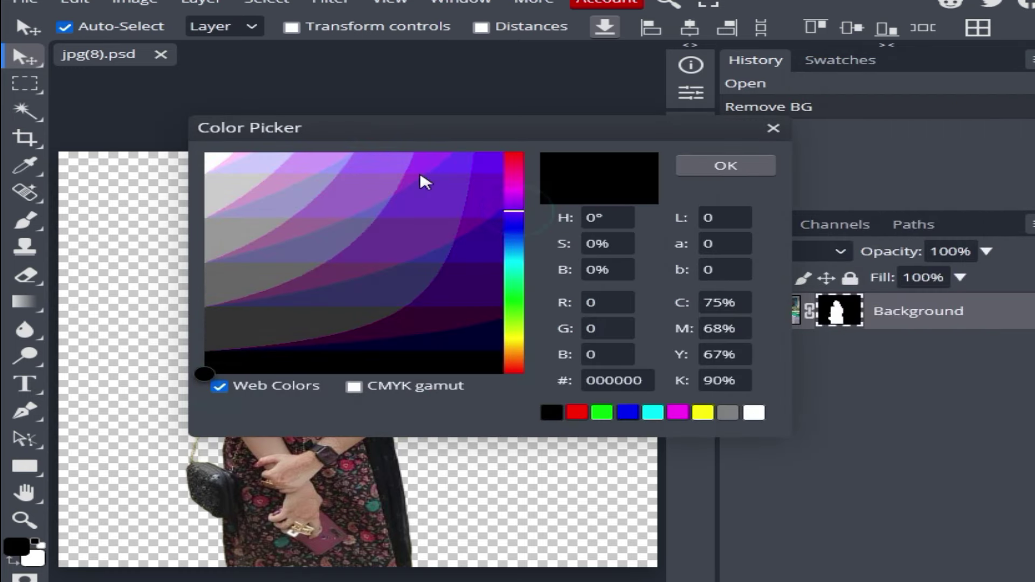
{"action": "left_click", "coordinate": [432, 165]}
{"action": "left_click", "coordinate": [723, 166]}
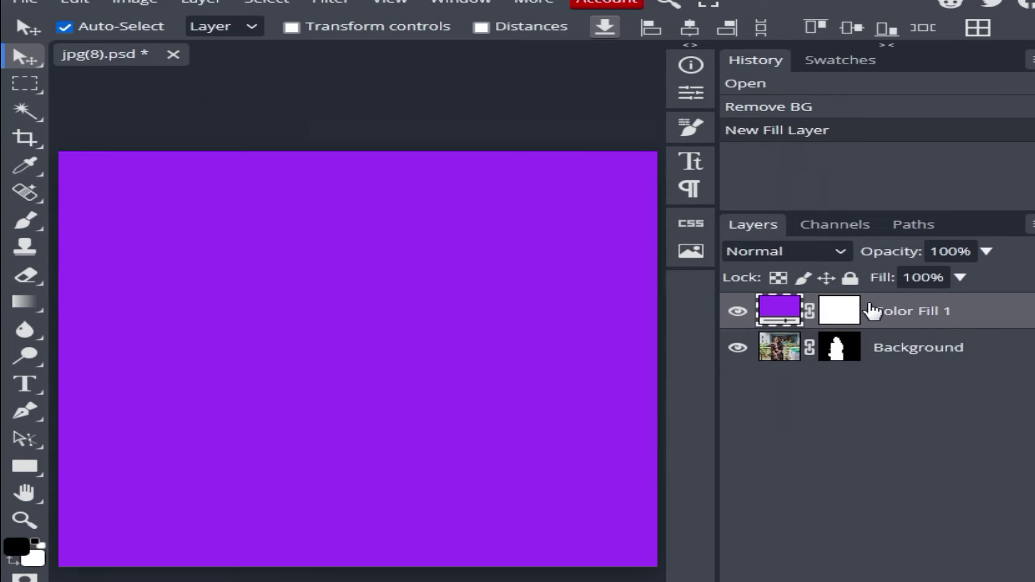
{"action": "left_click_drag", "start_coordinate": [941, 314], "coordinate": [938, 372]}
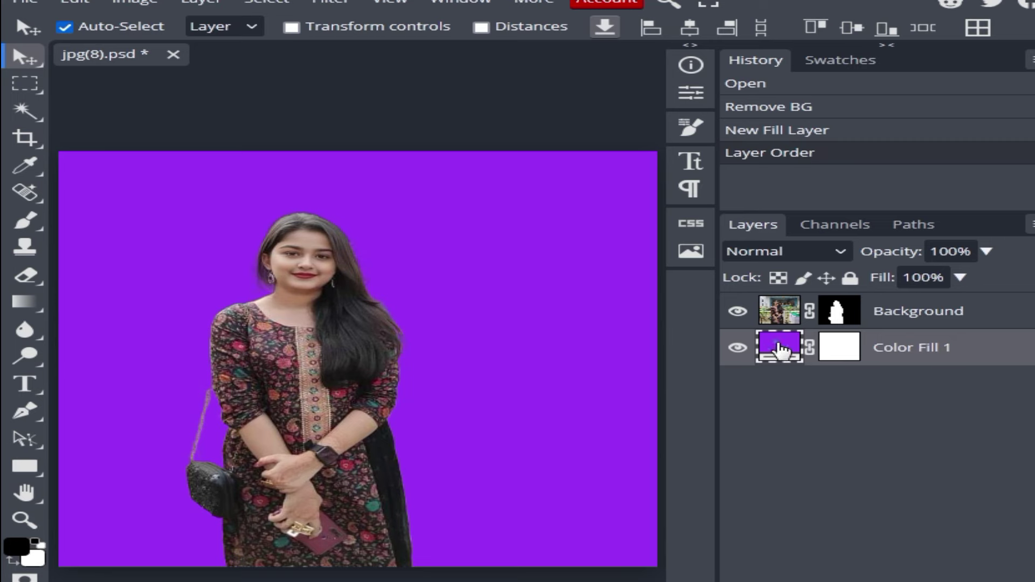
- Change the Color Fill layer behind the cutout to white
{"action": "double_click", "coordinate": [776, 345]}
{"action": "left_click", "coordinate": [412, 179]}
{"action": "left_click", "coordinate": [314, 160]}
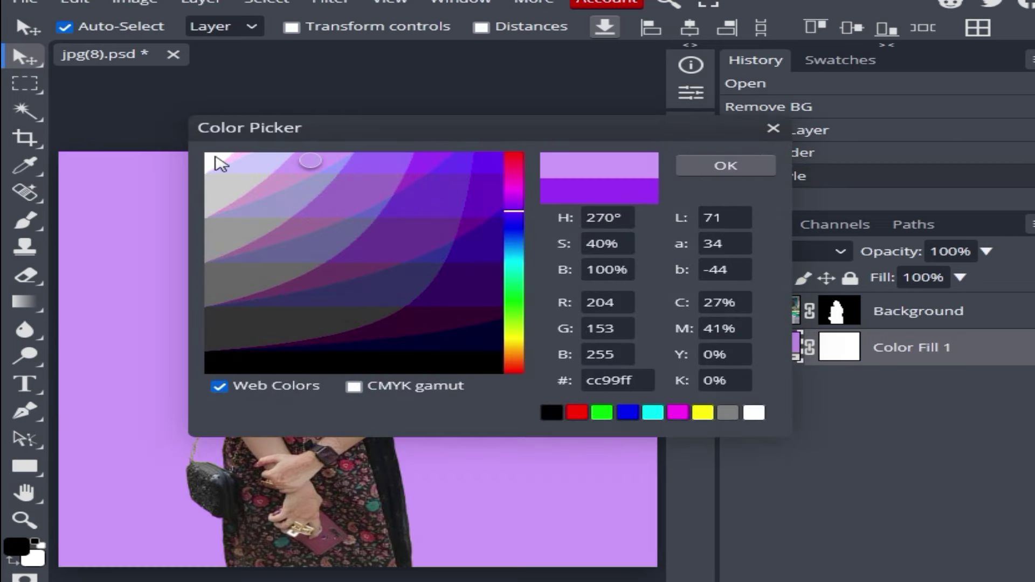
{"action": "left_click", "coordinate": [209, 156]}
{"action": "left_click", "coordinate": [725, 163]}
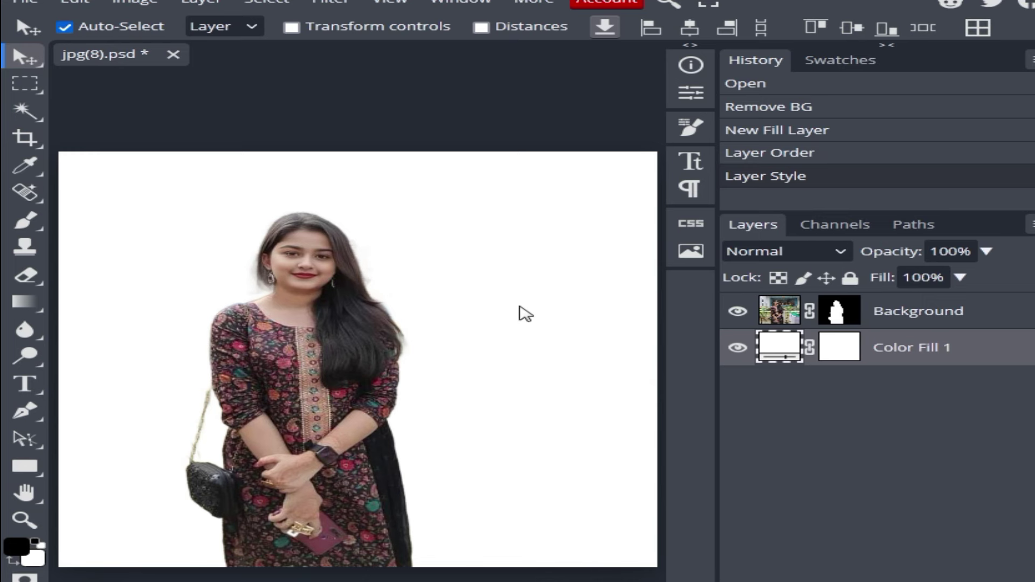
{"action": "left_click_drag", "start_coordinate": [97, 55], "coordinate": [129, 75]}
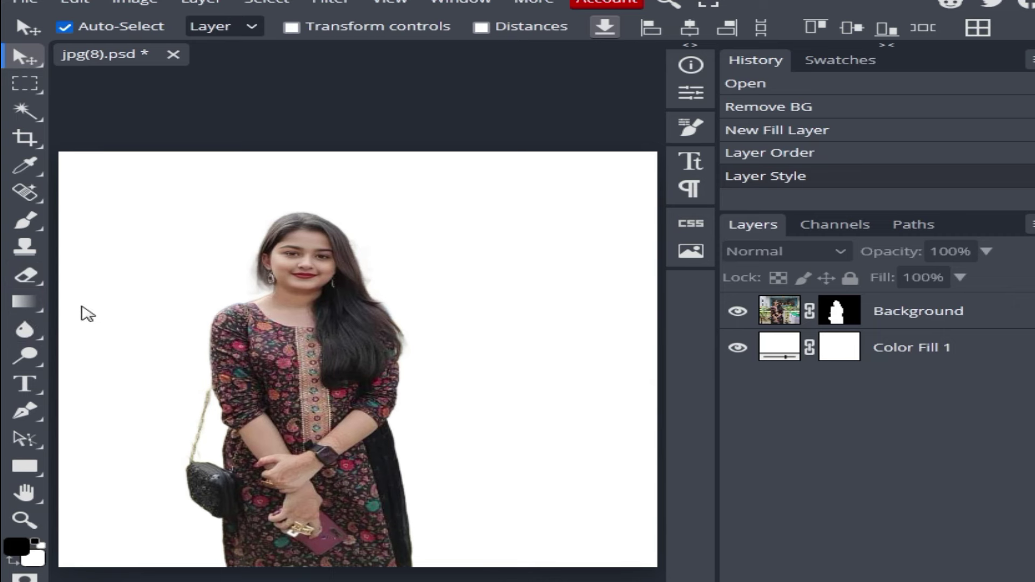
{"action": "left_click", "coordinate": [24, 138]}
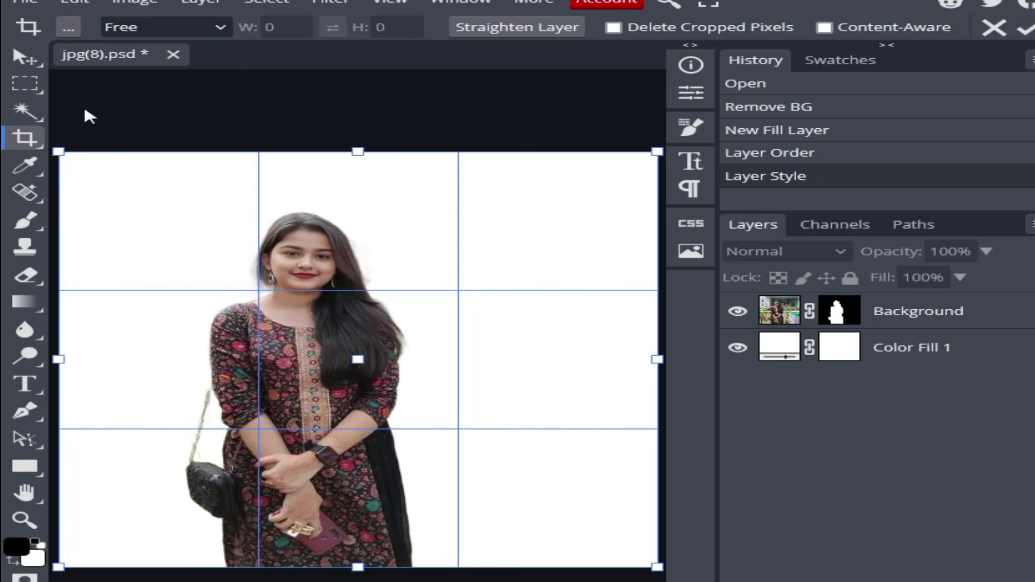
{"action": "left_click", "coordinate": [32, 112]}
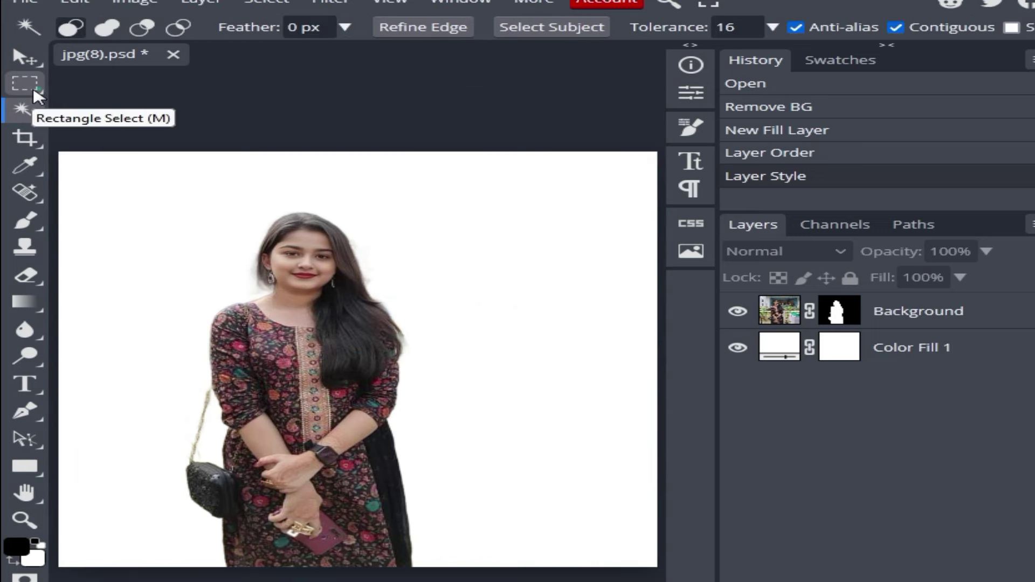
{"action": "left_click", "coordinate": [34, 90]}
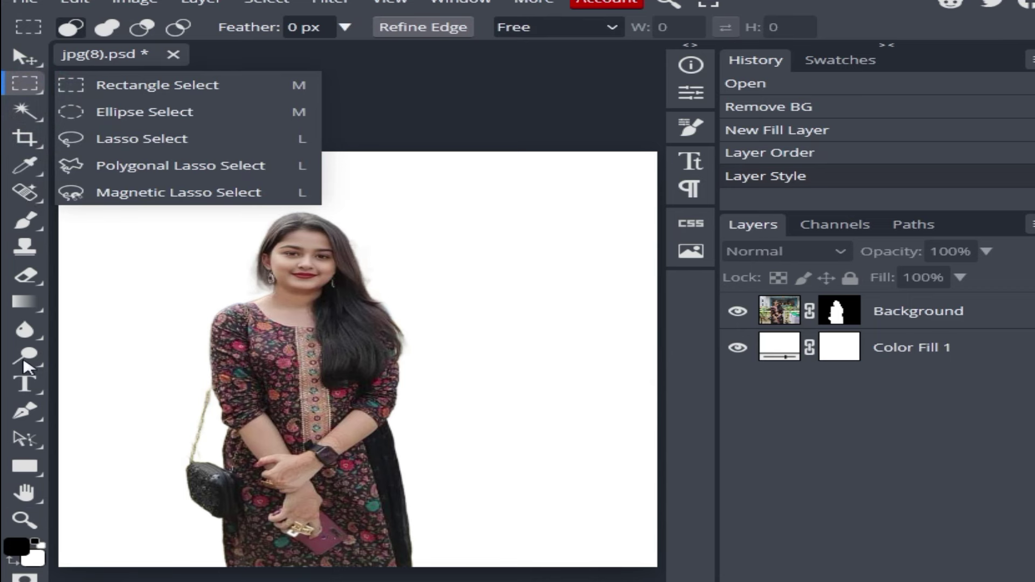
{"action": "left_click", "coordinate": [402, 139]}
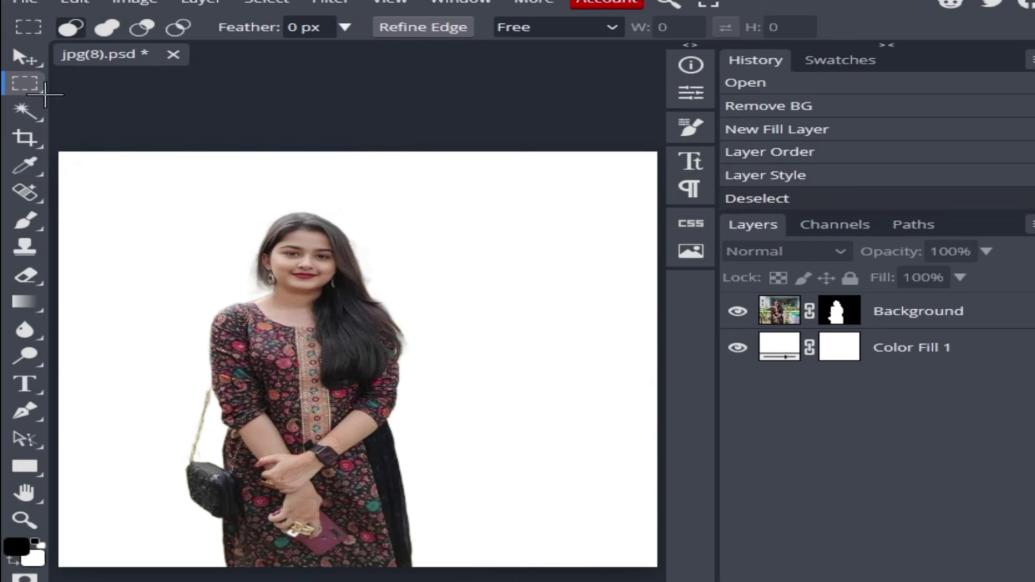
{"action": "left_click", "coordinate": [455, 2]}
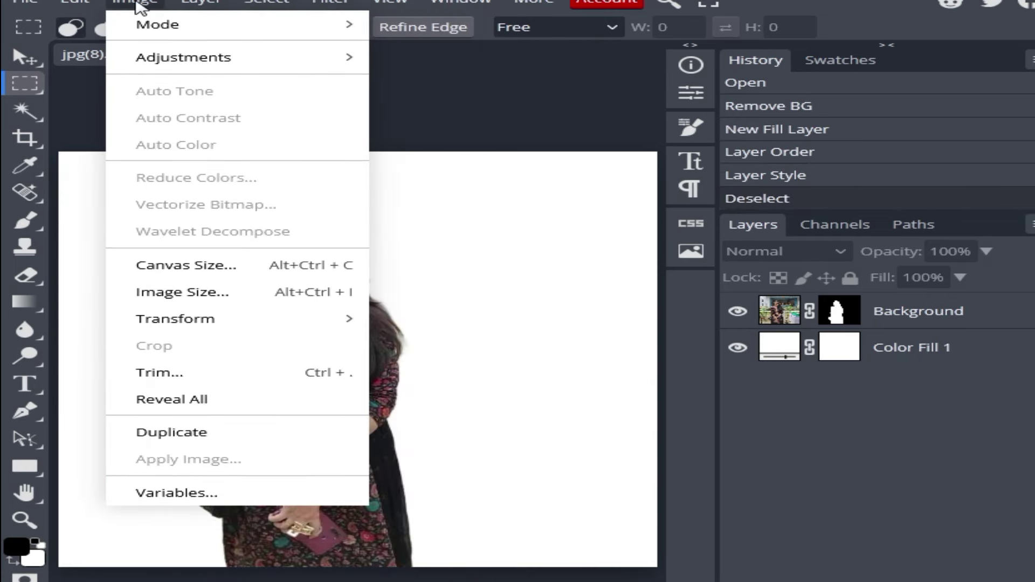
{"action": "left_click", "coordinate": [467, 277]}
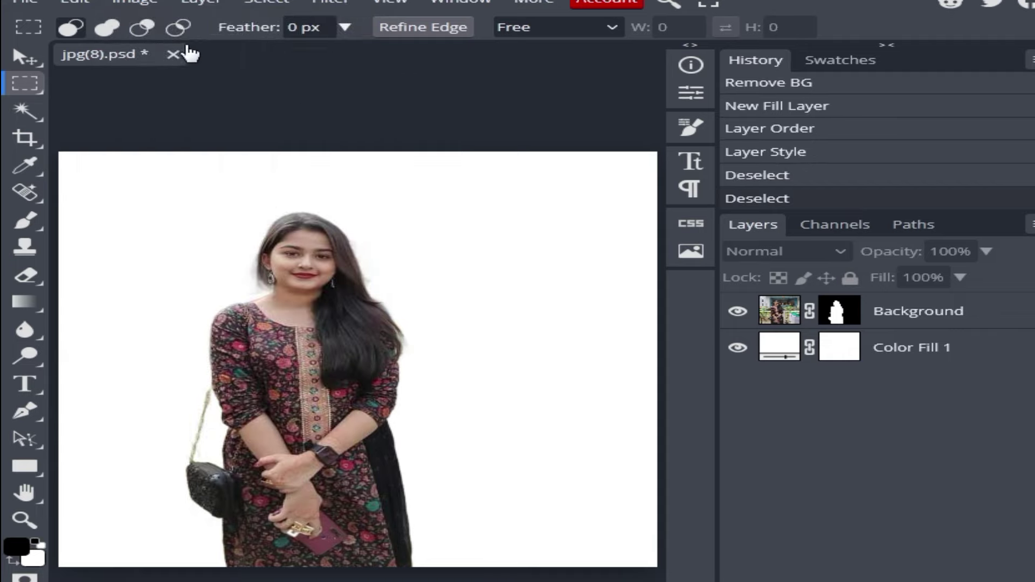
- Close jpg(8).psd, discarding its unsaved changes, and open the jpg(10) photo from the Desktop
{"action": "left_click", "coordinate": [173, 54]}
{"action": "left_click", "coordinate": [772, 345]}
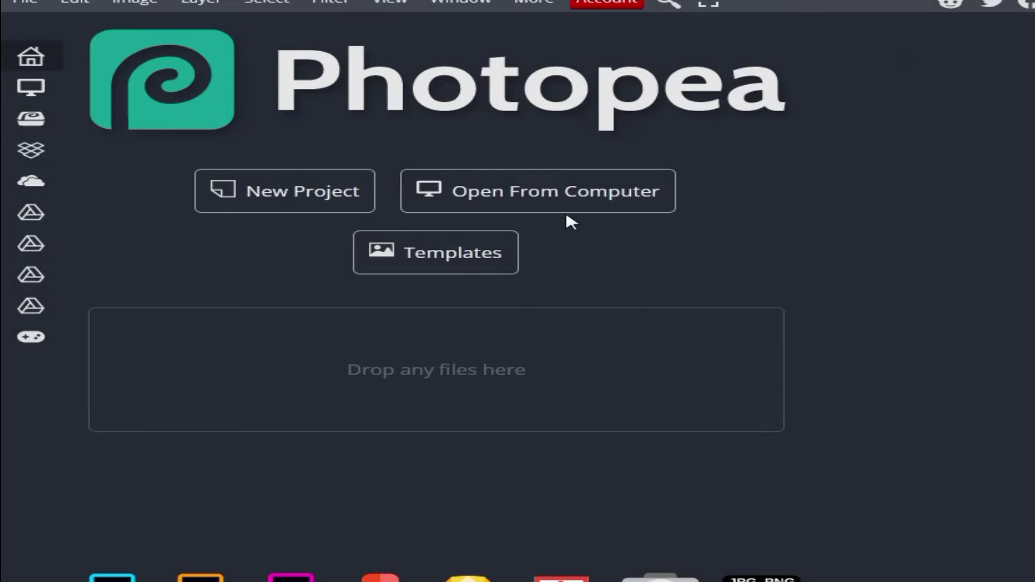
{"action": "left_click", "coordinate": [612, 196]}
{"action": "left_click", "coordinate": [658, 439]}
{"action": "scroll", "coordinate": [485, 451], "scroll_direction": "down", "scroll_amount": 3}
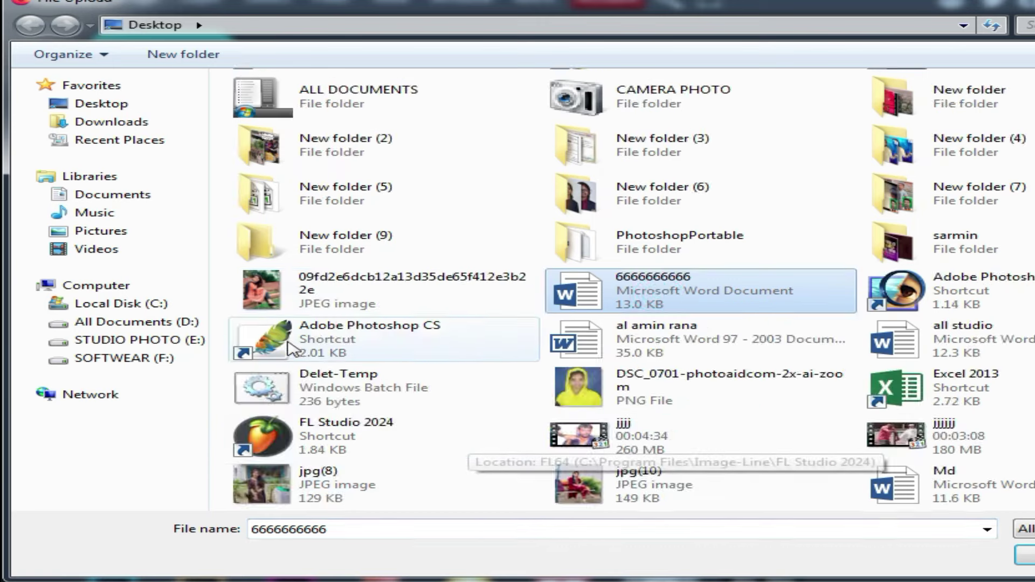
{"action": "left_click", "coordinate": [264, 294]}
{"action": "double_click", "coordinate": [594, 480]}
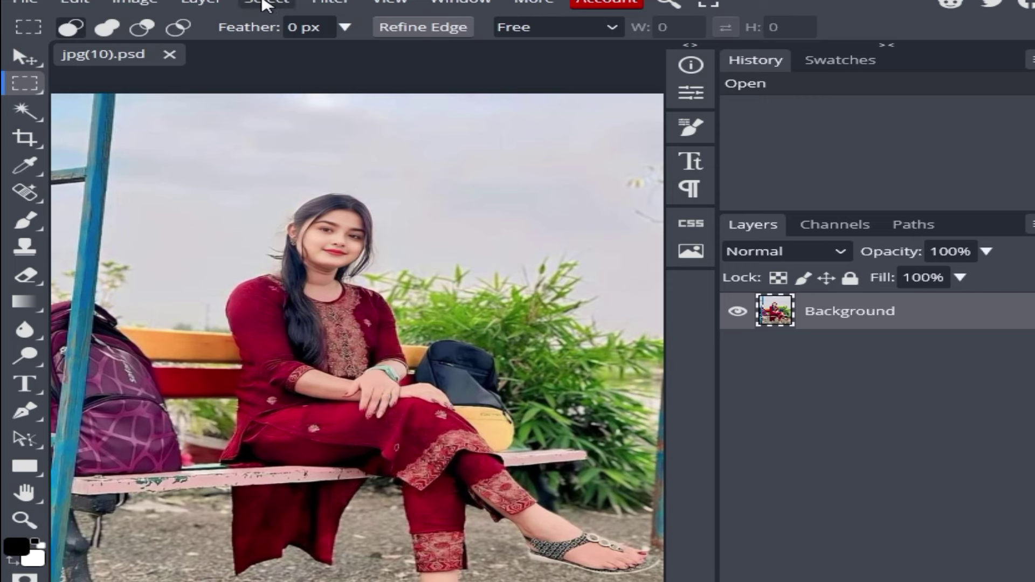
- Copy the seated woman to a new layer with Select Subject and check the cutout with the Background layer hidden
{"action": "left_click", "coordinate": [265, 3]}
{"action": "left_click", "coordinate": [303, 194]}
{"action": "left_click", "coordinate": [748, 371]}
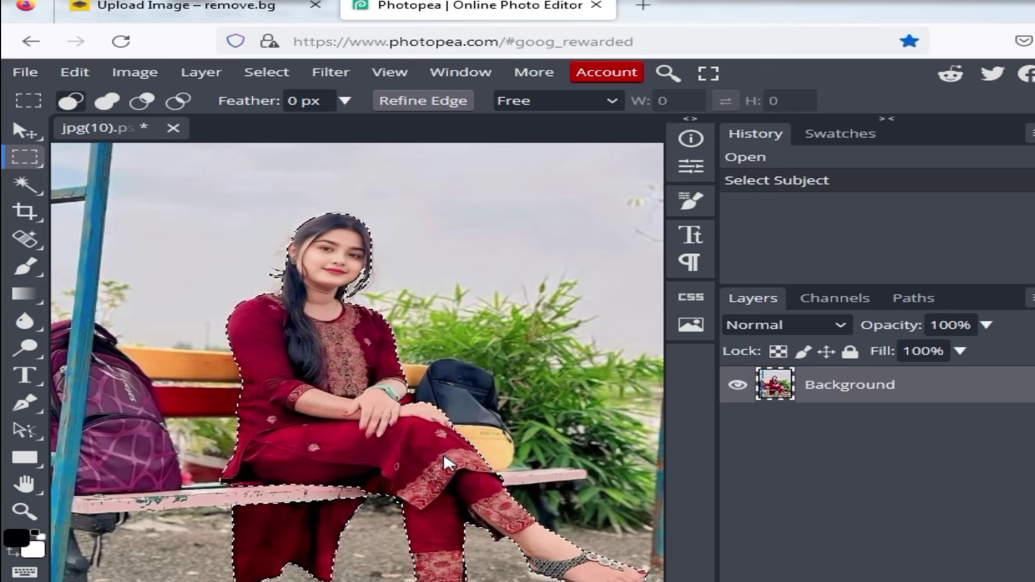
{"action": "key", "text": "ctrl+j"}
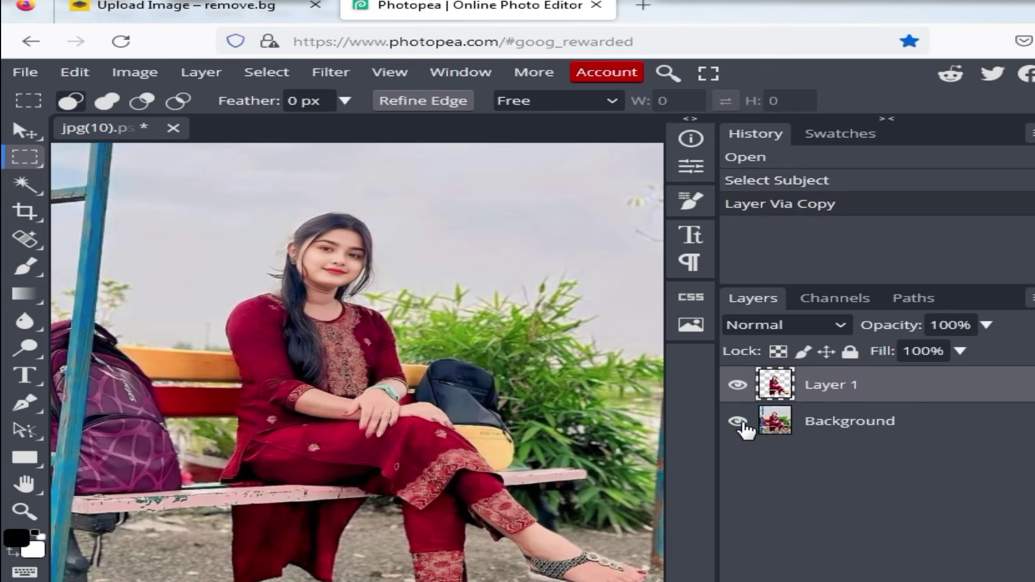
{"action": "left_click", "coordinate": [739, 422]}
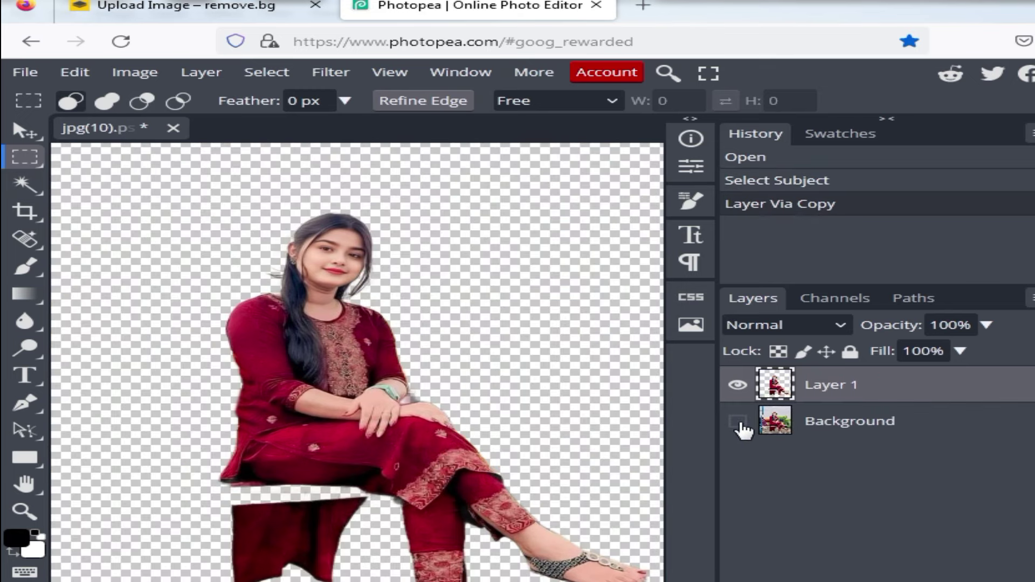
{"action": "left_click", "coordinate": [739, 421]}
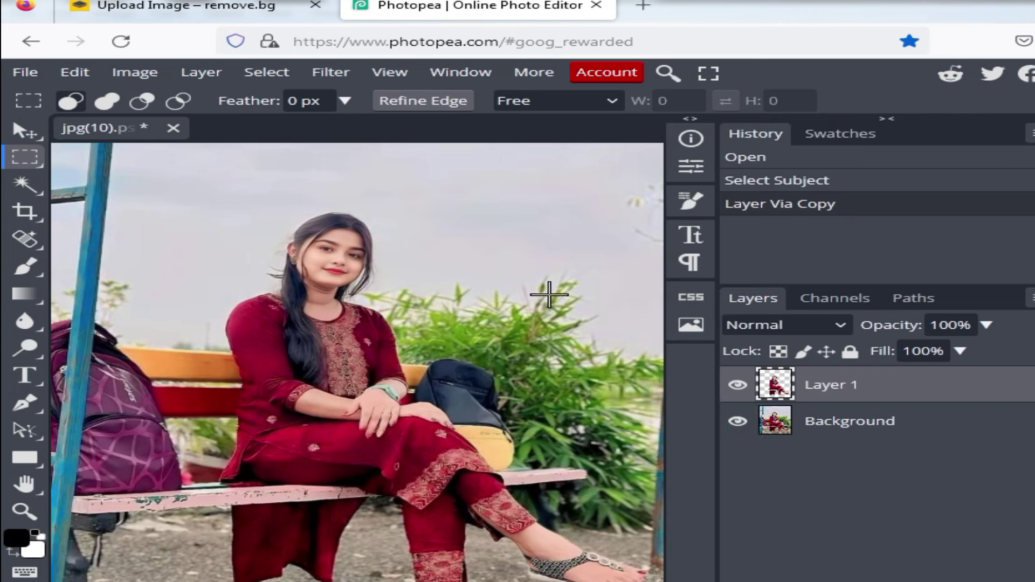
- Apply a Gaussian Blur with a 9.8 px radius to the Background layer
{"action": "left_click", "coordinate": [851, 423]}
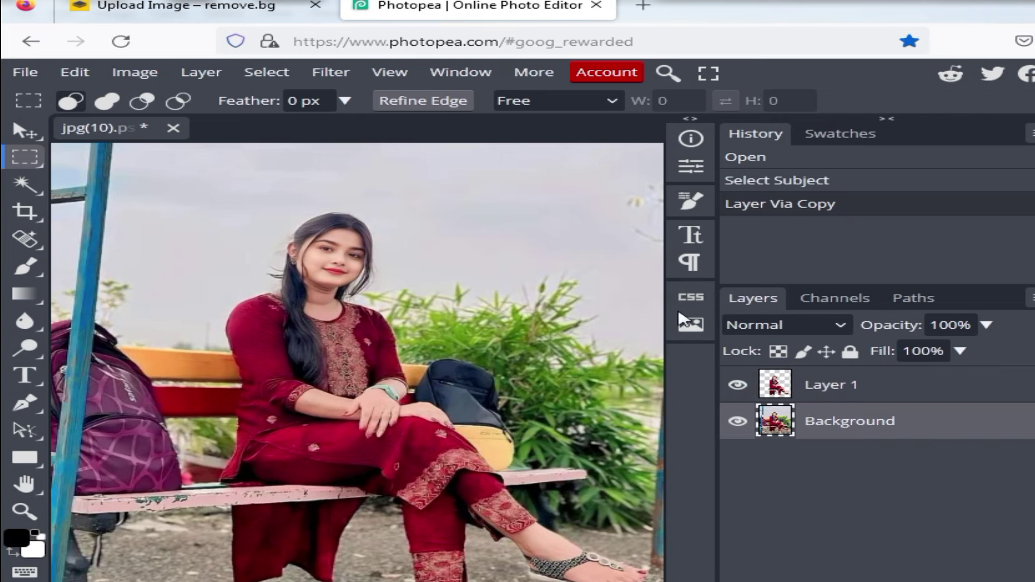
{"action": "left_click", "coordinate": [326, 71]}
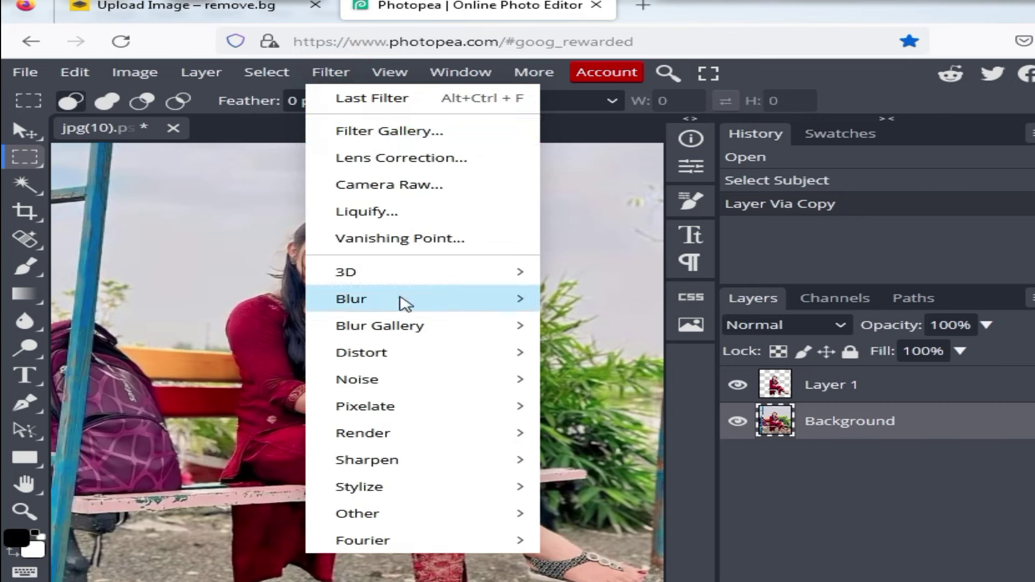
{"action": "left_click", "coordinate": [401, 298]}
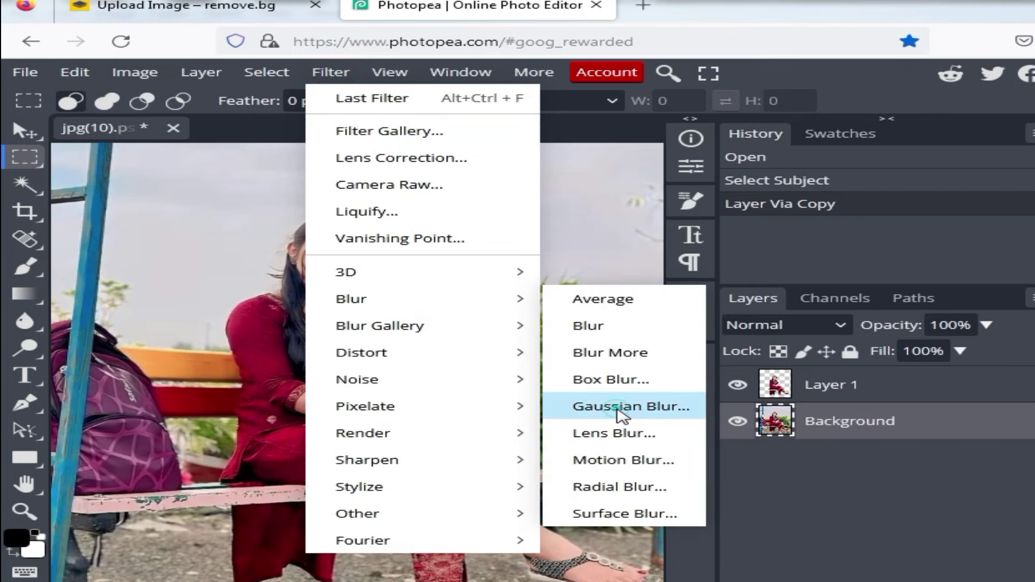
{"action": "left_click", "coordinate": [615, 407]}
{"action": "left_click_drag", "start_coordinate": [424, 216], "coordinate": [688, 299]}
{"action": "left_click", "coordinate": [561, 344]}
{"action": "left_click_drag", "start_coordinate": [561, 345], "coordinate": [574, 346]}
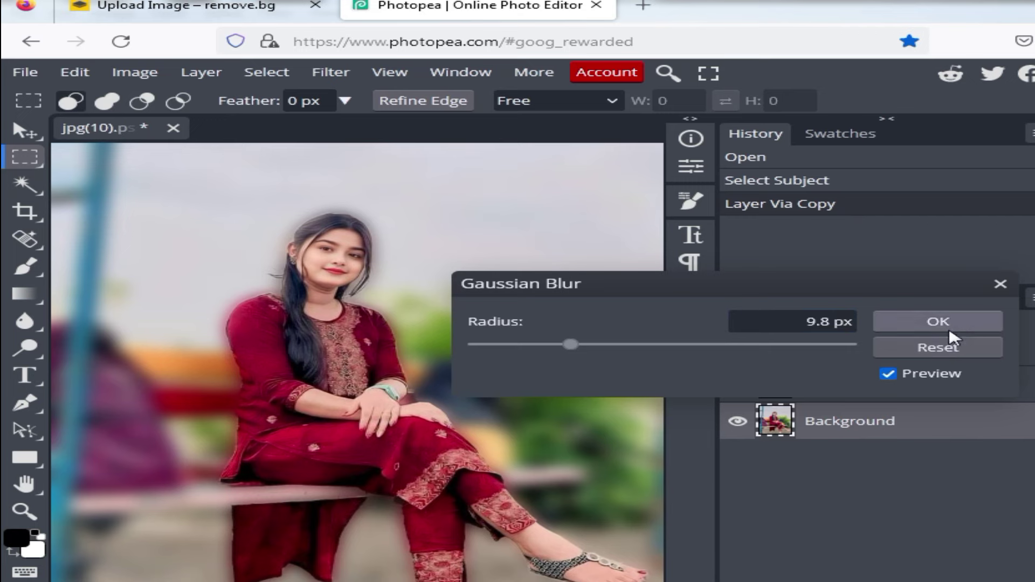
{"action": "left_click", "coordinate": [949, 324]}
- Inspect the blurred-background result up close and with the subject and Background layers hidden in turn
{"action": "scroll", "coordinate": [383, 368], "scroll_direction": "up", "scroll_amount": 2}
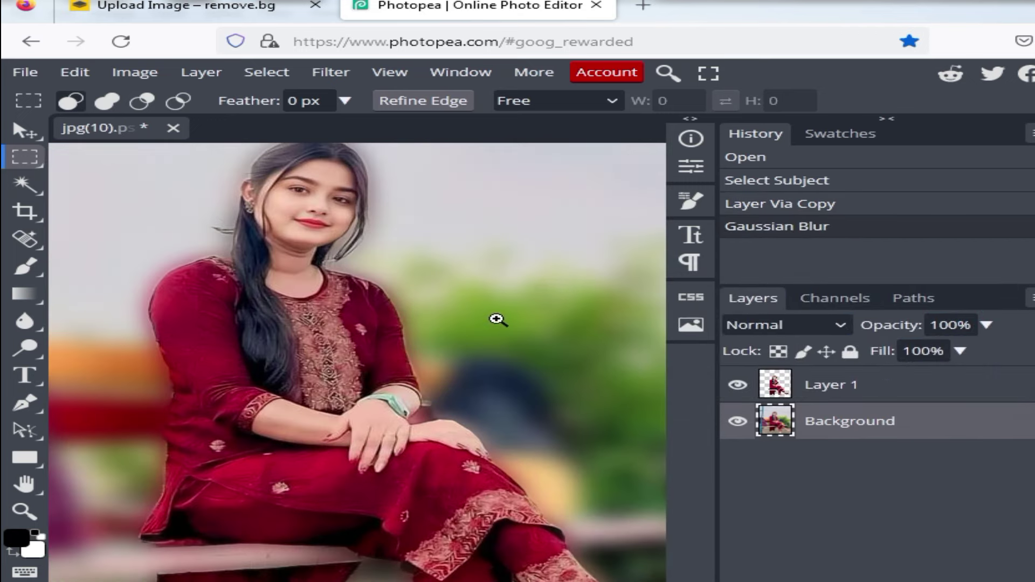
{"action": "scroll", "coordinate": [483, 297], "scroll_direction": "down", "scroll_amount": 3}
{"action": "left_click", "coordinate": [737, 386]}
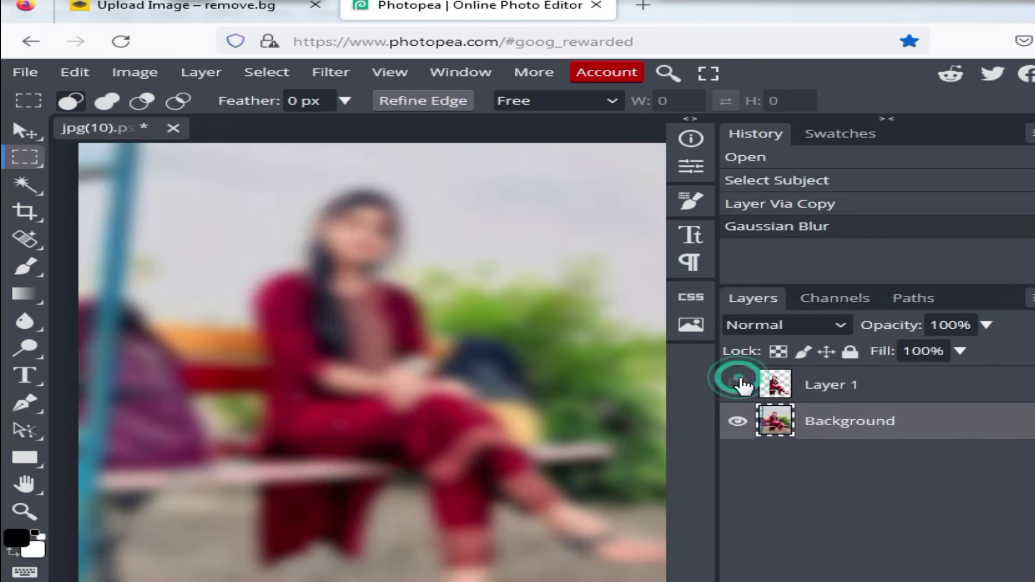
{"action": "left_click", "coordinate": [737, 385]}
{"action": "left_click", "coordinate": [738, 385]}
{"action": "left_click", "coordinate": [738, 385]}
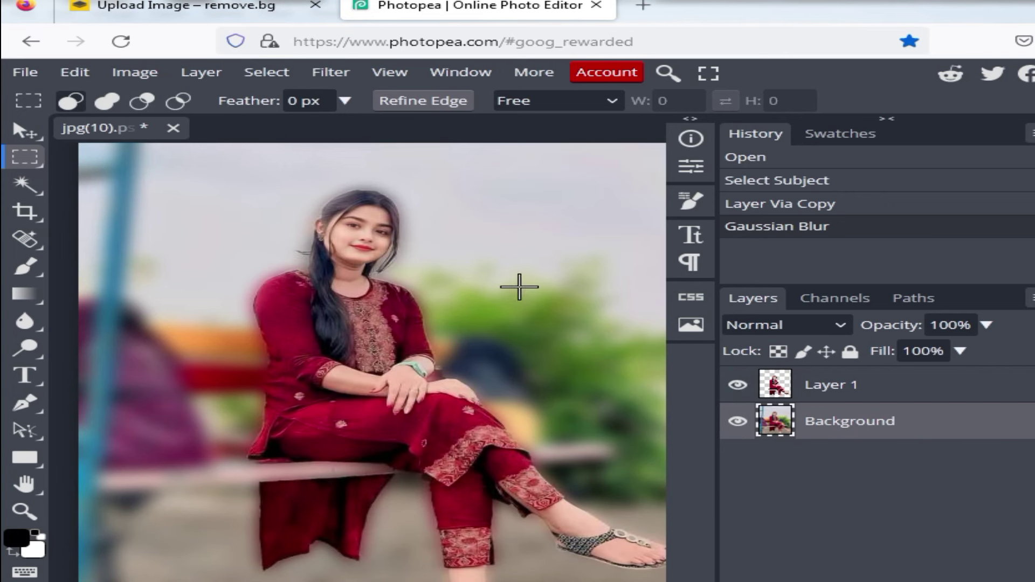
{"action": "left_click", "coordinate": [738, 421]}
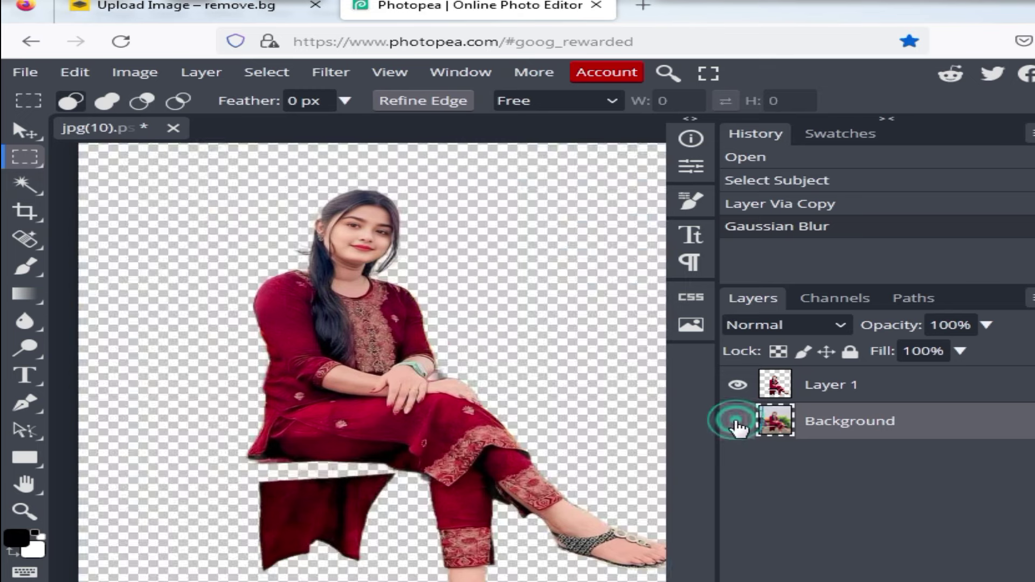
{"action": "left_click", "coordinate": [738, 421]}
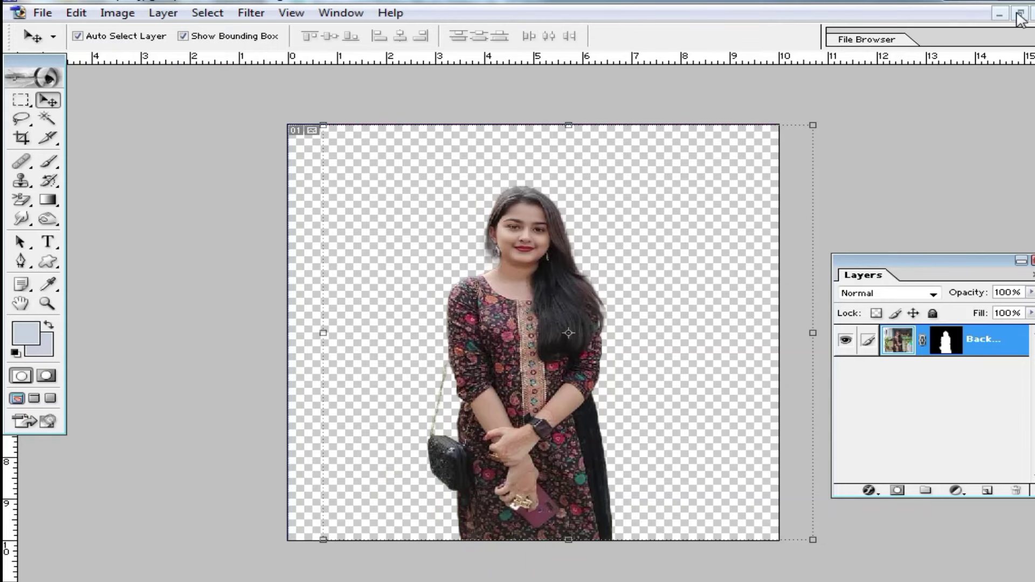
- Copy the original photo of the standing woman into the masked cutout document as a new layer
{"action": "left_click", "coordinate": [1020, 14]}
{"action": "left_click", "coordinate": [134, 241]}
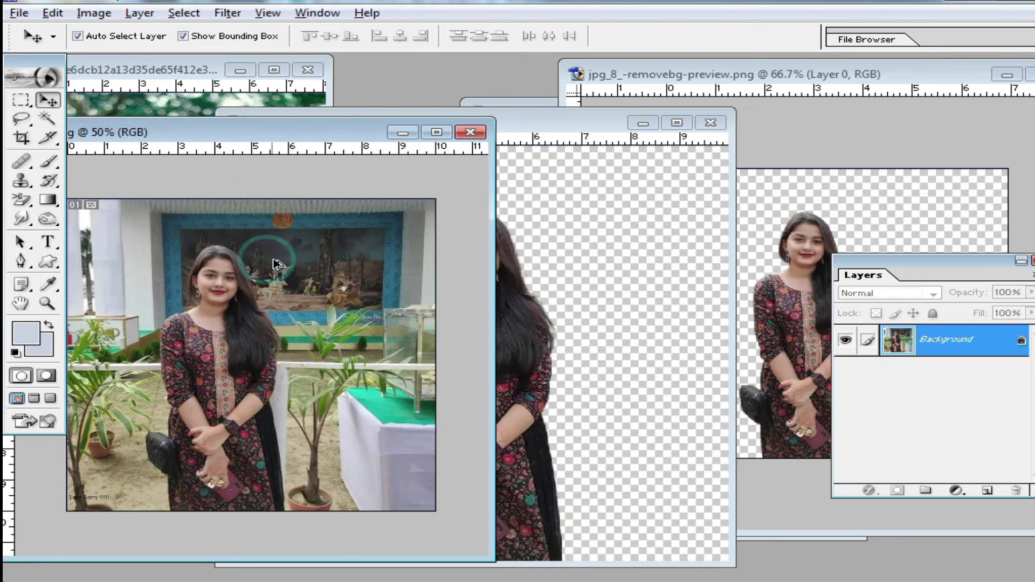
{"action": "left_click_drag", "start_coordinate": [577, 318], "coordinate": [178, 339]}
{"action": "key", "text": "ctrl+z"}
{"action": "left_click_drag", "start_coordinate": [301, 276], "coordinate": [547, 237]}
{"action": "double_click", "coordinate": [555, 117]}
{"action": "key", "text": "ctrl+minus"}
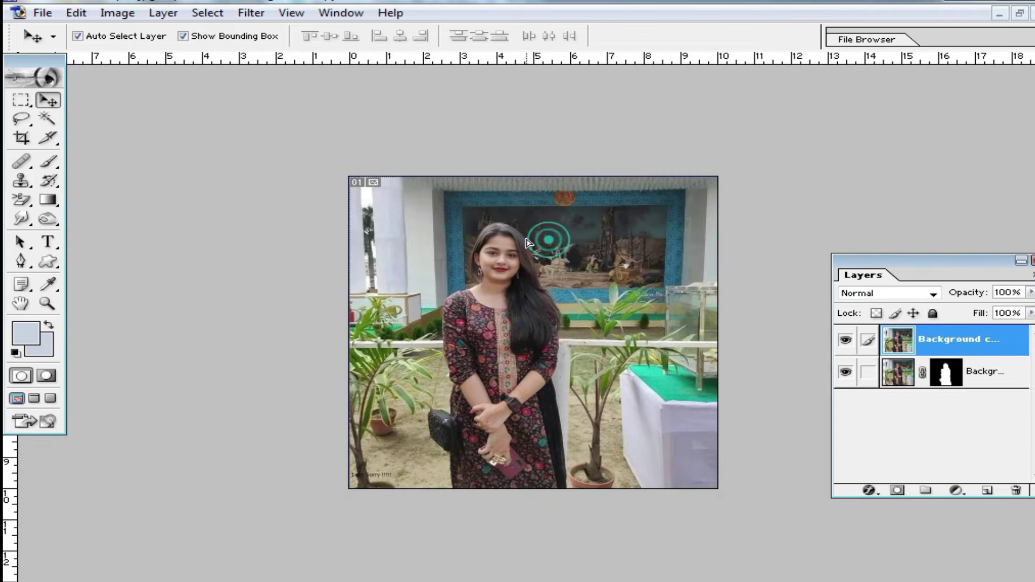
- Place the copied photo layer below the masked cutout and move the cutout exactly over the woman in the photo
{"action": "left_click", "coordinate": [593, 325], "text": "ctrl"}
{"action": "left_click_drag", "start_coordinate": [990, 339], "coordinate": [975, 382]}
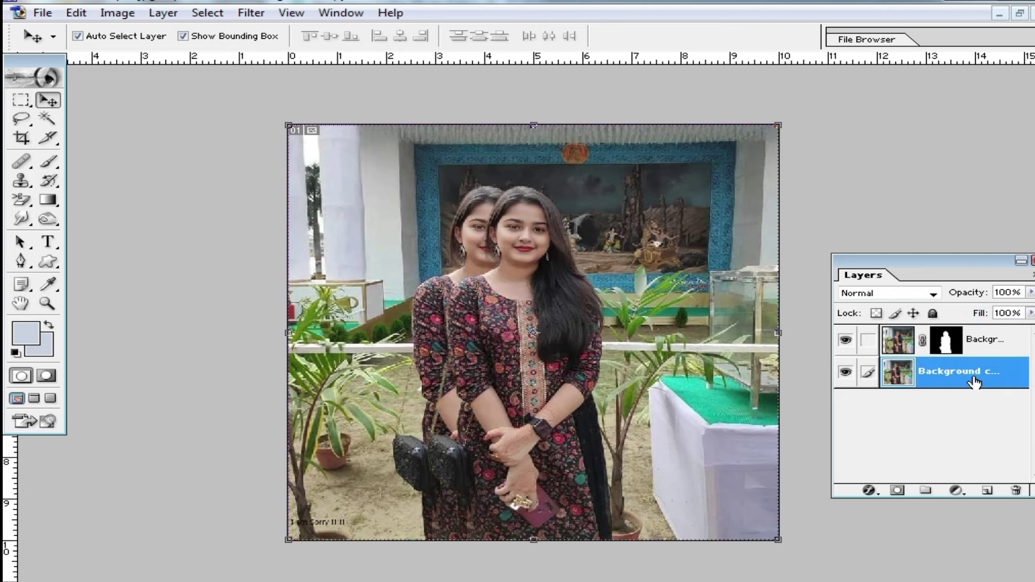
{"action": "left_click", "coordinate": [45, 98]}
{"action": "left_click_drag", "start_coordinate": [548, 284], "coordinate": [519, 286]}
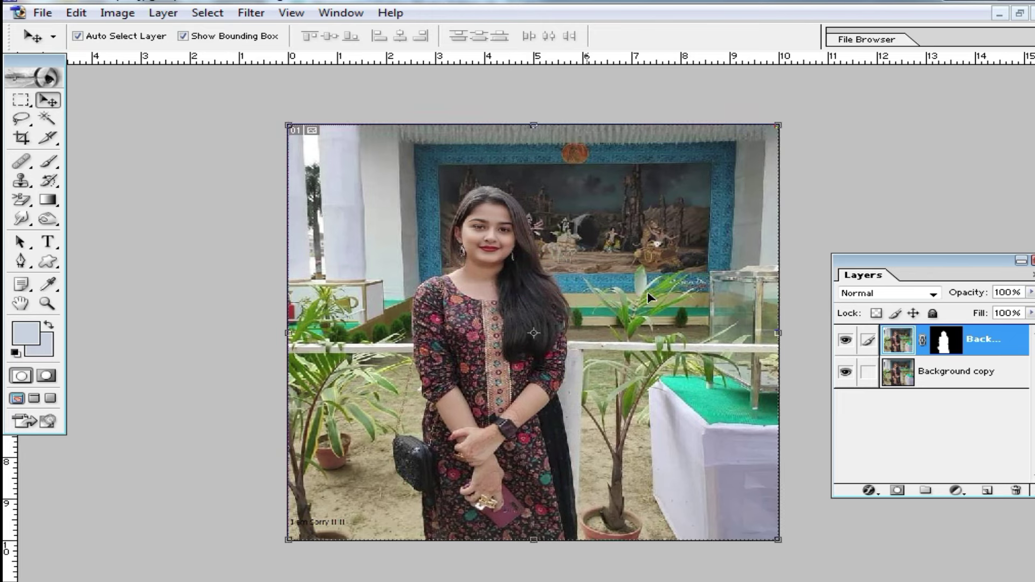
- Apply a Gaussian Blur with a 13.7 px radius to the Background copy layer
{"action": "left_click", "coordinate": [954, 372]}
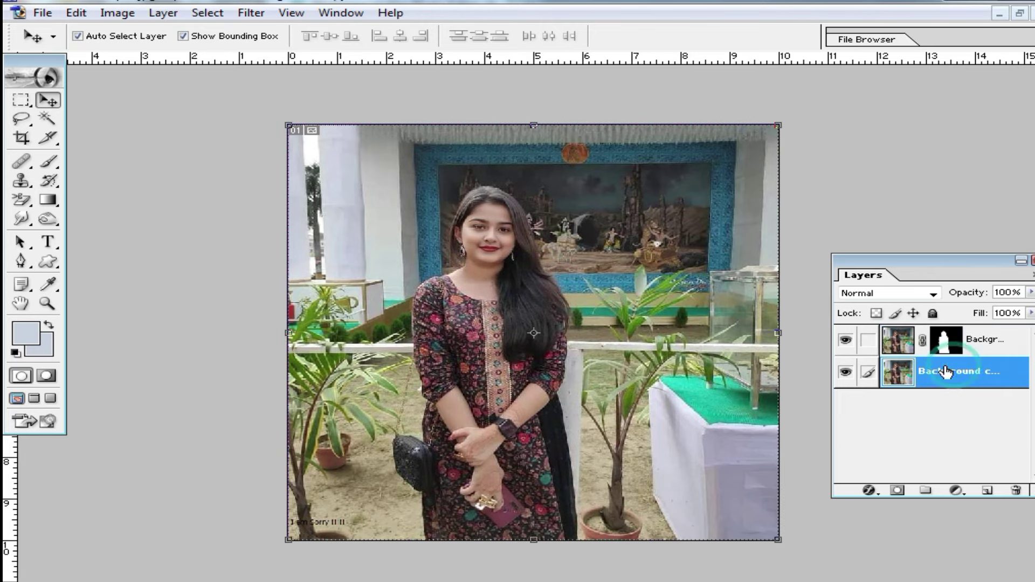
{"action": "left_click", "coordinate": [251, 13]}
{"action": "left_click", "coordinate": [313, 141]}
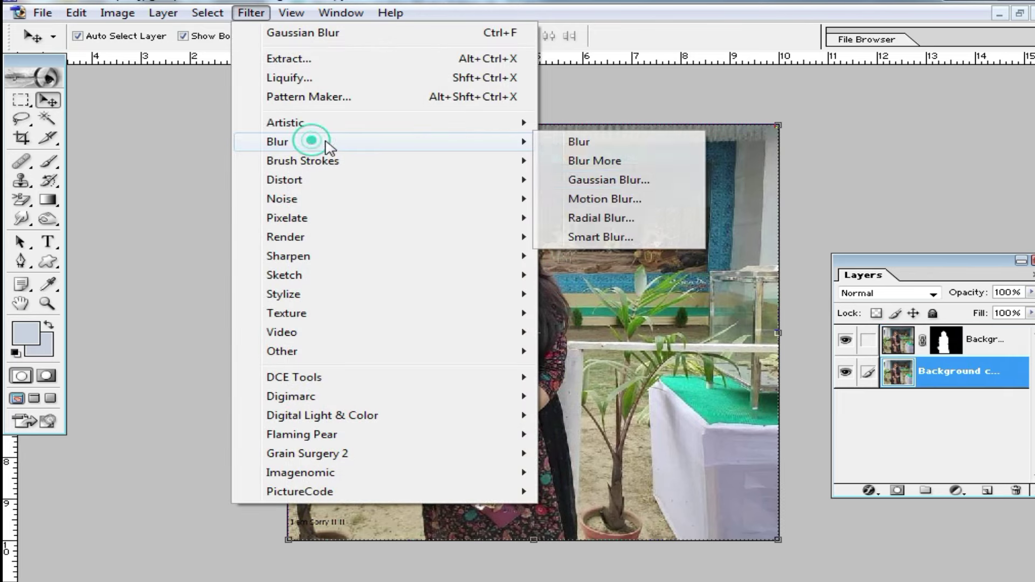
{"action": "left_click", "coordinate": [620, 180]}
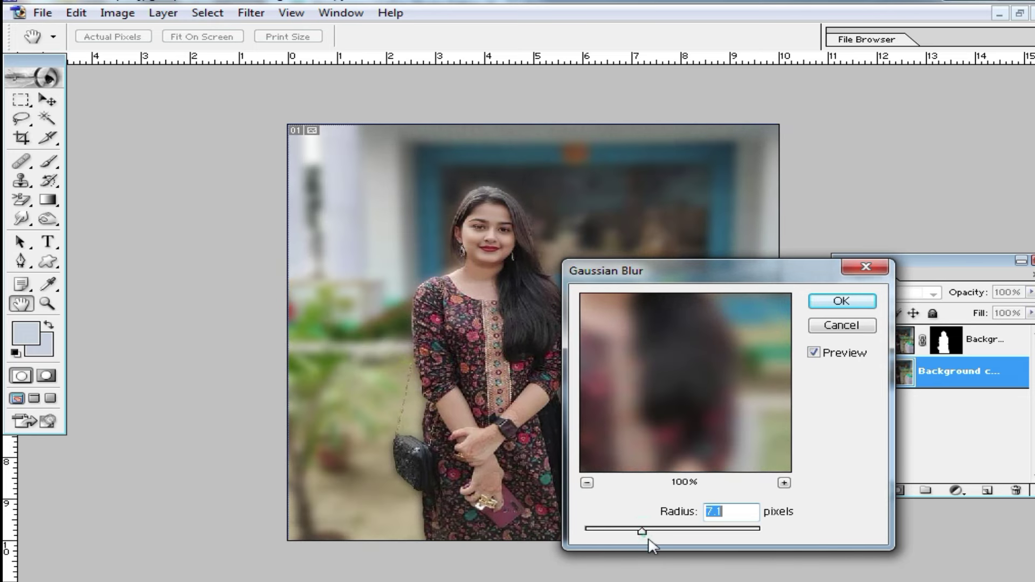
{"action": "left_click_drag", "start_coordinate": [649, 538], "coordinate": [661, 534]}
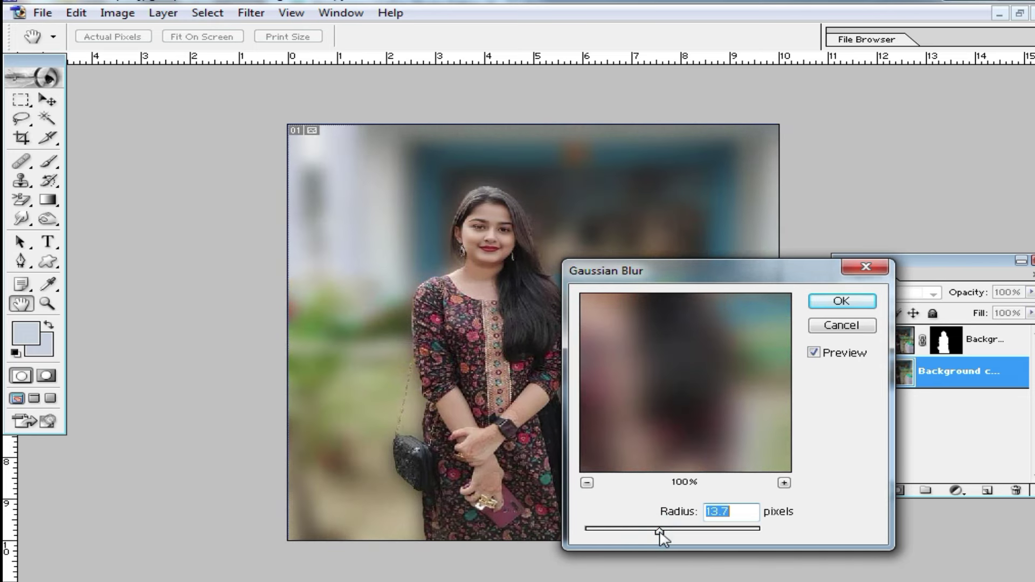
{"action": "left_click", "coordinate": [842, 302]}
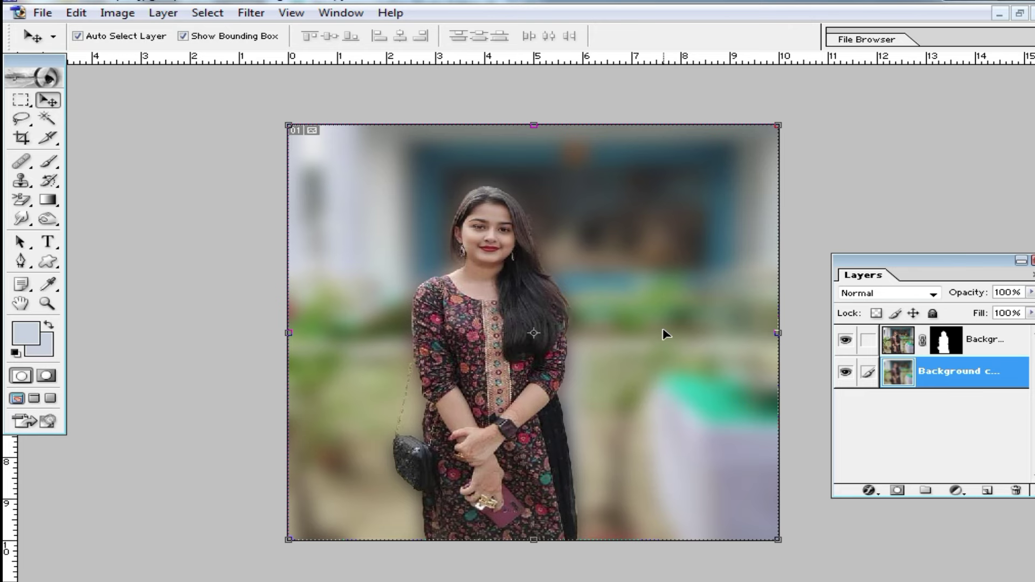
- Shift the highlights of the blurred Background copy layer strongly toward blue with Color Balance
{"action": "key", "text": "ctrl+b"}
{"action": "left_click", "coordinate": [801, 450]}
{"action": "left_click_drag", "start_coordinate": [792, 393], "coordinate": [861, 395]}
{"action": "left_click", "coordinate": [1000, 301]}
{"action": "key", "text": "v"}
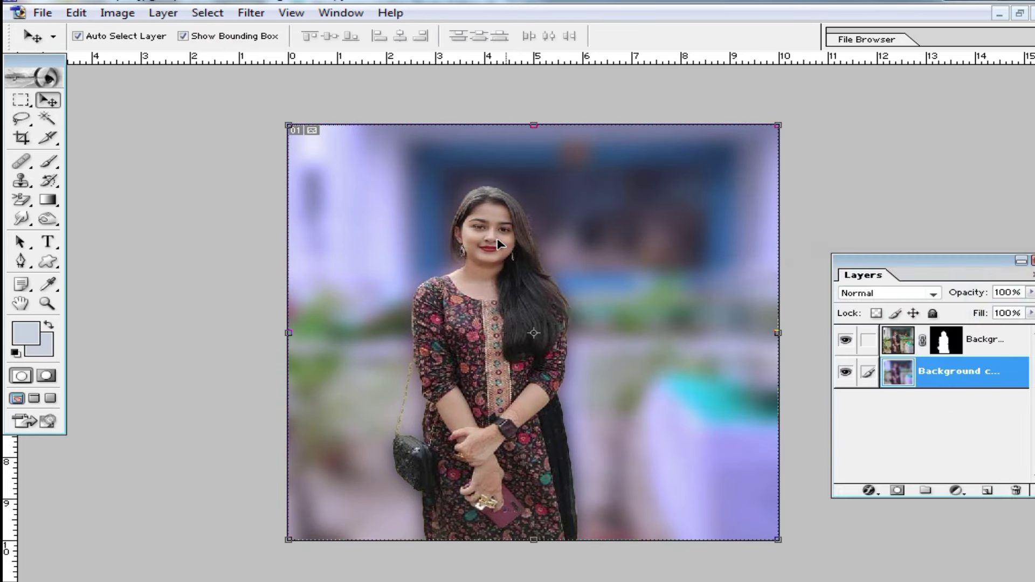
- Brighten the masked subject layer slightly with Curves
{"action": "left_click", "coordinate": [982, 345]}
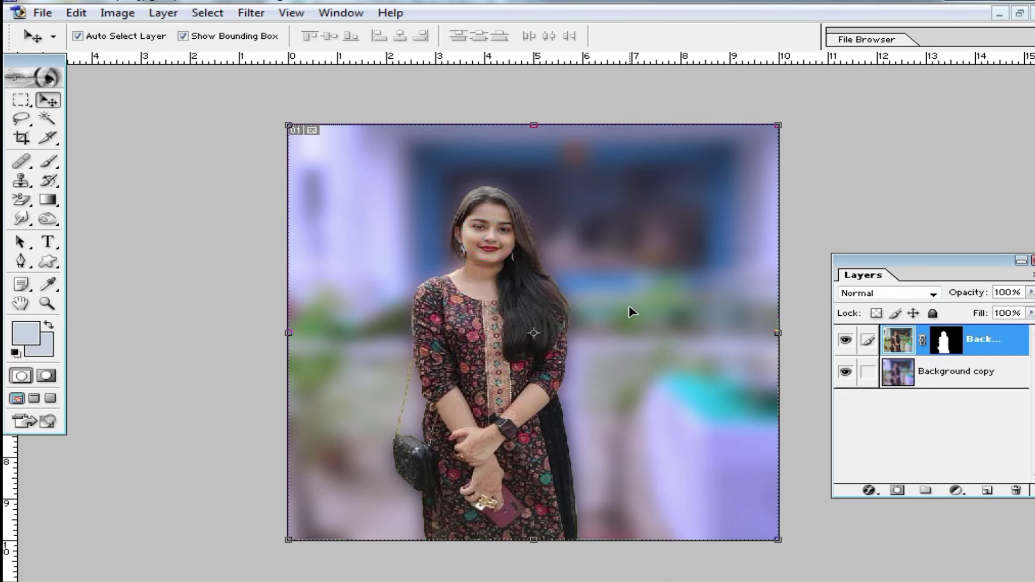
{"action": "key", "text": "ctrl+m"}
{"action": "left_click_drag", "start_coordinate": [819, 404], "coordinate": [805, 396]}
{"action": "left_click", "coordinate": [976, 321]}
{"action": "left_click", "coordinate": [538, 298], "text": "ctrl"}
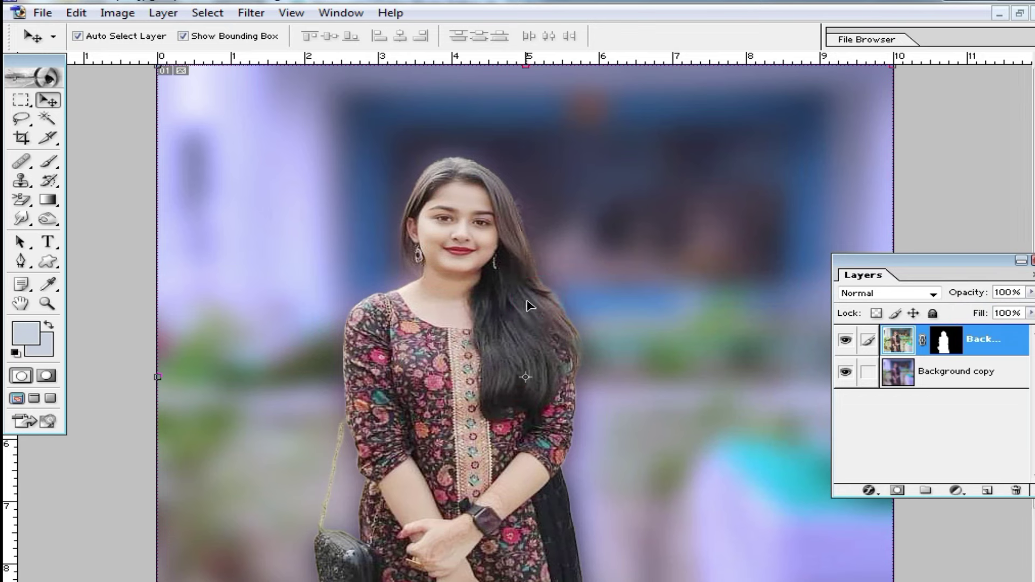
- Set the subject layer's highlights to -9 on the yellow-blue axis with Color Balance
{"action": "key", "text": "ctrl+b"}
{"action": "left_click", "coordinate": [791, 446]}
{"action": "left_click_drag", "start_coordinate": [791, 392], "coordinate": [782, 395]}
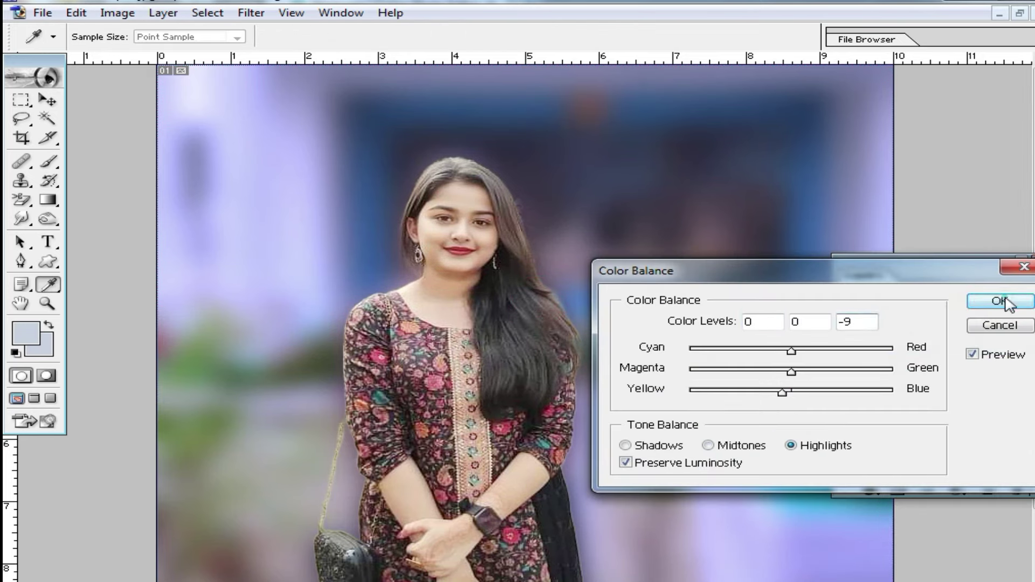
{"action": "left_click", "coordinate": [1001, 301]}
- Raise the subject layer's contrast to +21 with Brightness/Contrast
{"action": "left_click", "coordinate": [118, 12]}
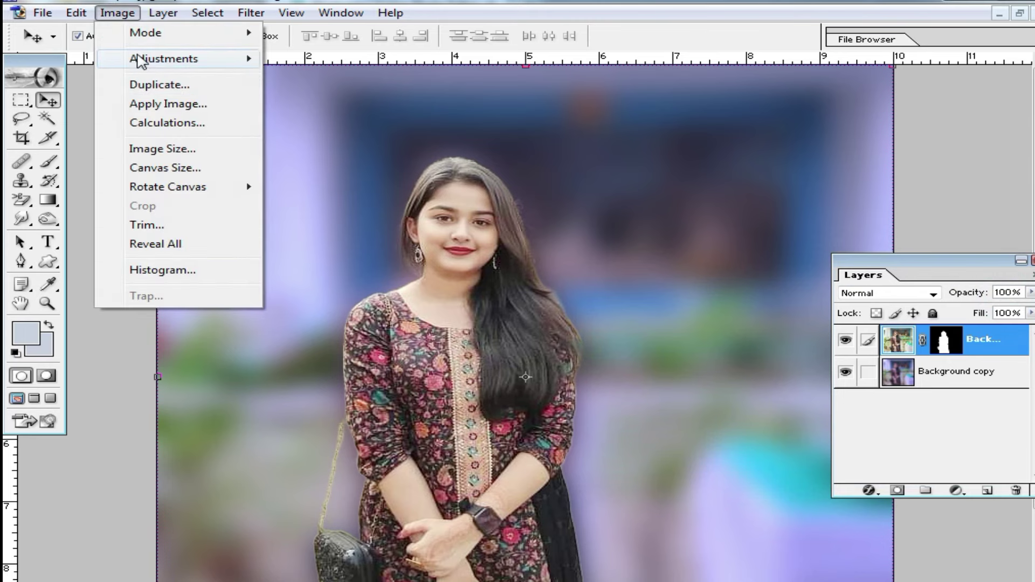
{"action": "left_click", "coordinate": [139, 59]}
{"action": "left_click", "coordinate": [384, 174]}
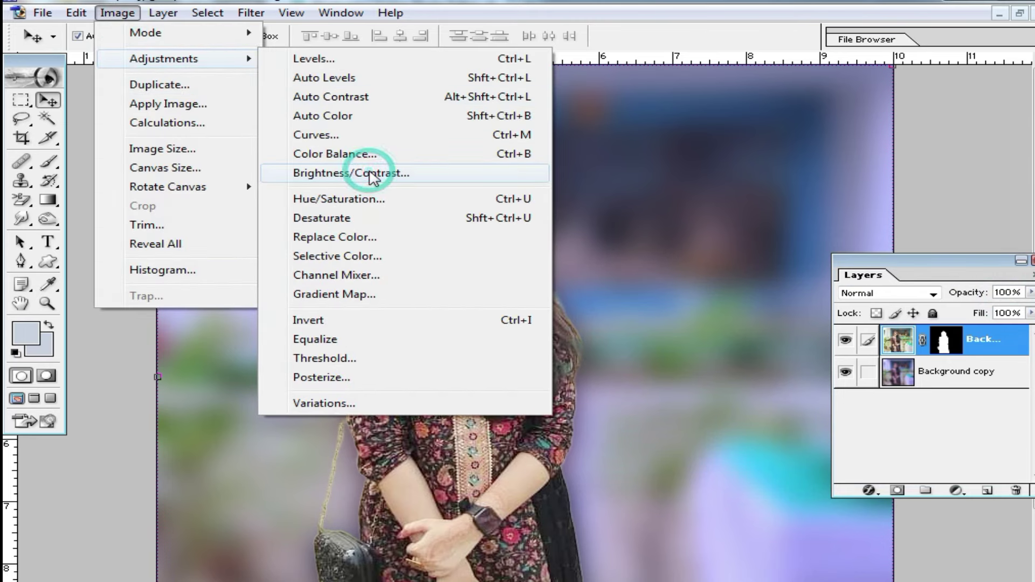
{"action": "left_click_drag", "start_coordinate": [766, 413], "coordinate": [775, 413]}
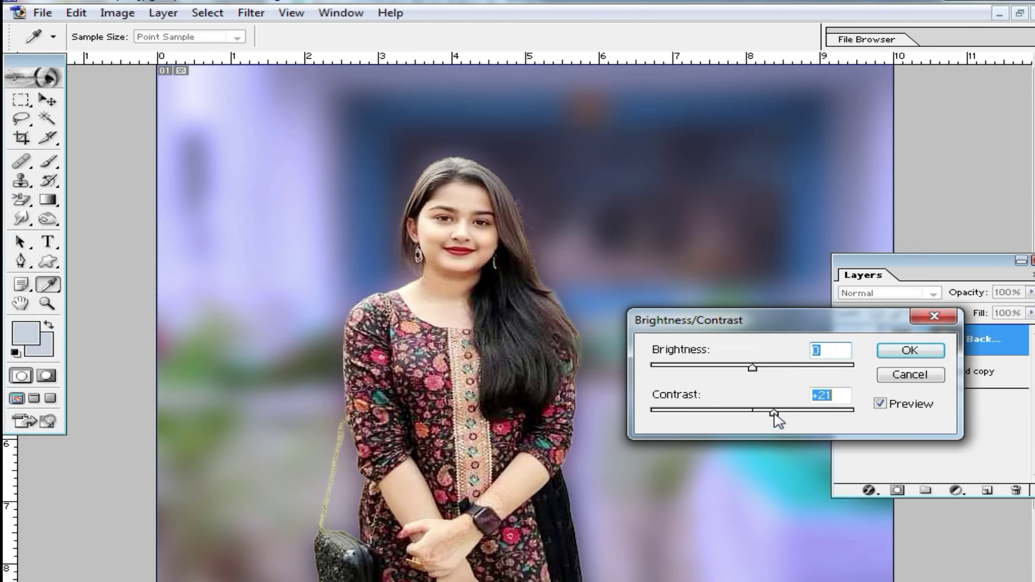
{"action": "left_click", "coordinate": [910, 350]}
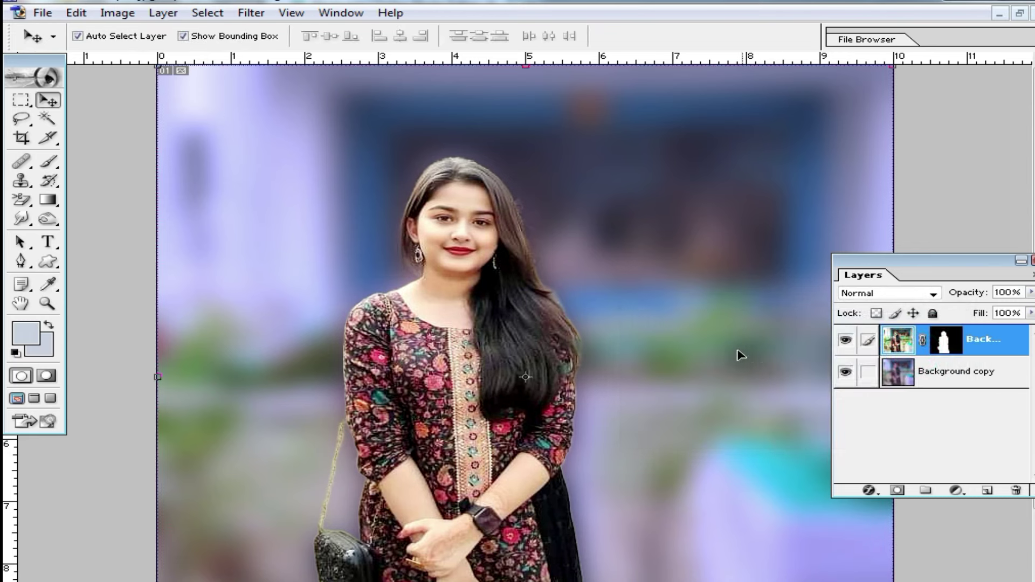
- Shift the subject layer's highlights toward blue by +23 with Color Balance
{"action": "key", "text": "ctrl+b"}
{"action": "left_click", "coordinate": [791, 445]}
{"action": "left_click_drag", "start_coordinate": [791, 393], "coordinate": [824, 395]}
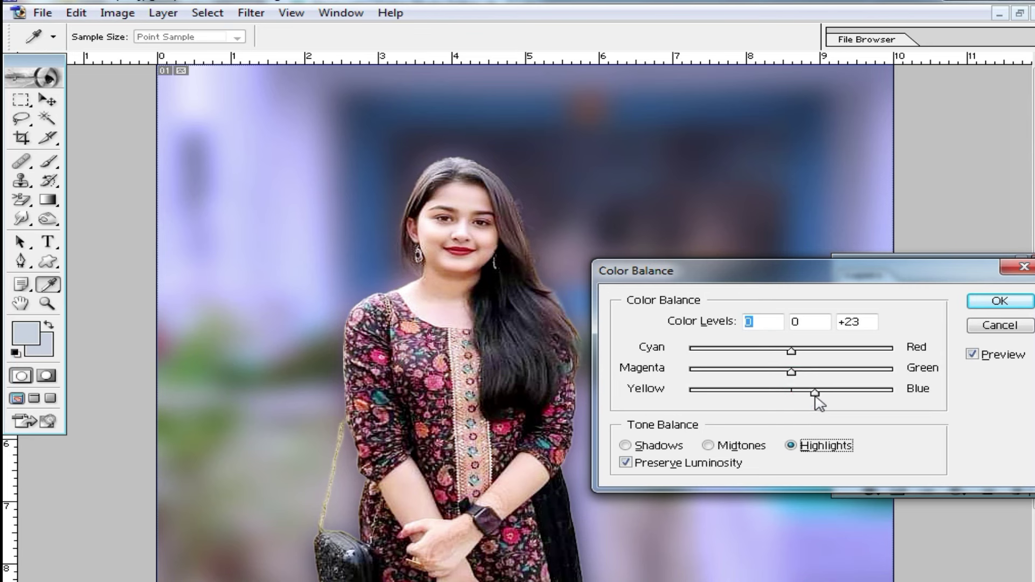
{"action": "left_click_drag", "start_coordinate": [815, 397], "coordinate": [816, 397]}
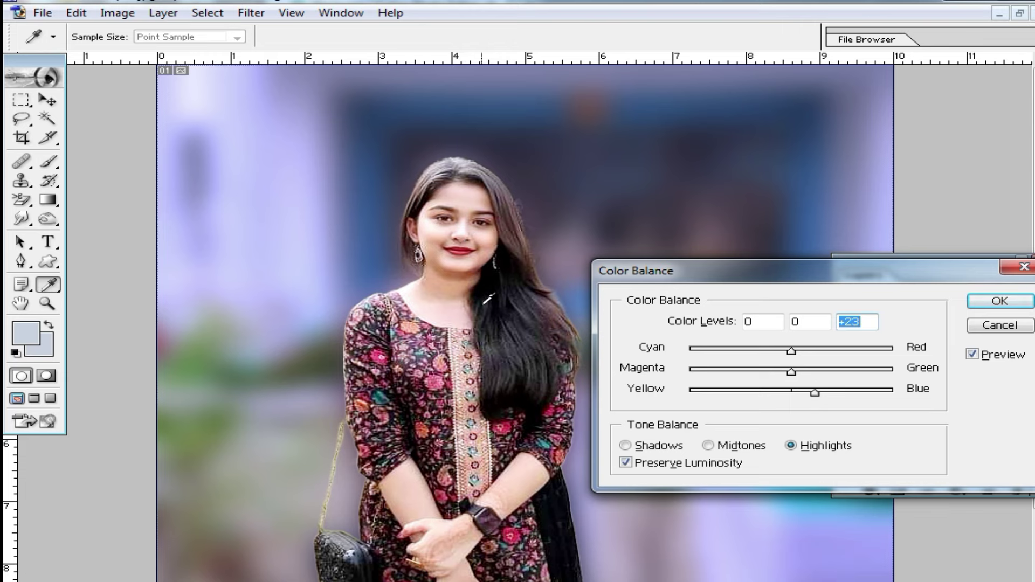
{"action": "left_click", "coordinate": [1000, 301]}
{"action": "key", "text": "v"}
- Check the woman's face up close and smooth the subject layer with the Noiseware Professional filter at its Default settings
{"action": "key", "text": "ctrl+minus"}
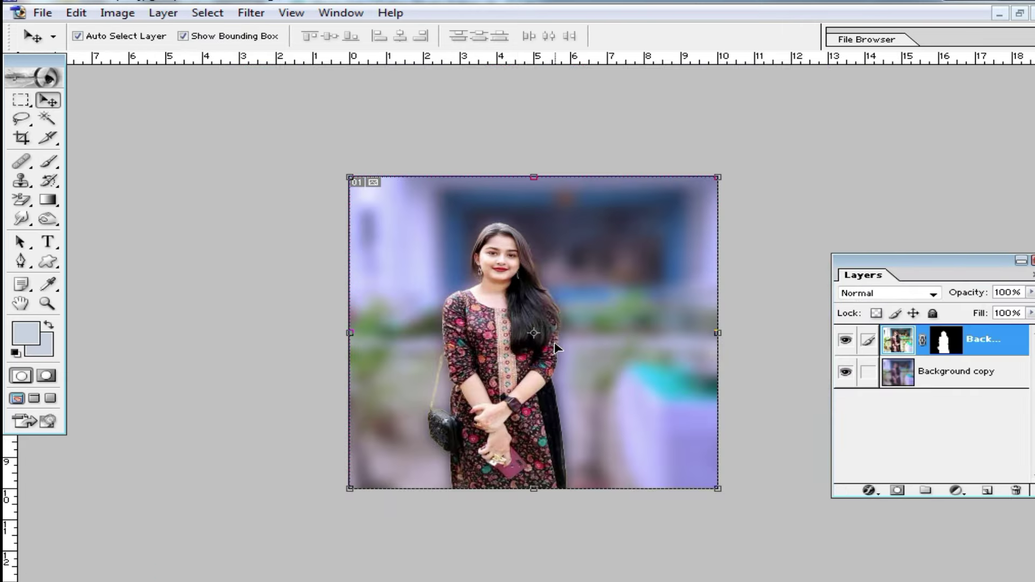
{"action": "left_click", "coordinate": [494, 270]}
{"action": "left_click", "coordinate": [494, 270]}
{"action": "left_click", "coordinate": [562, 308]}
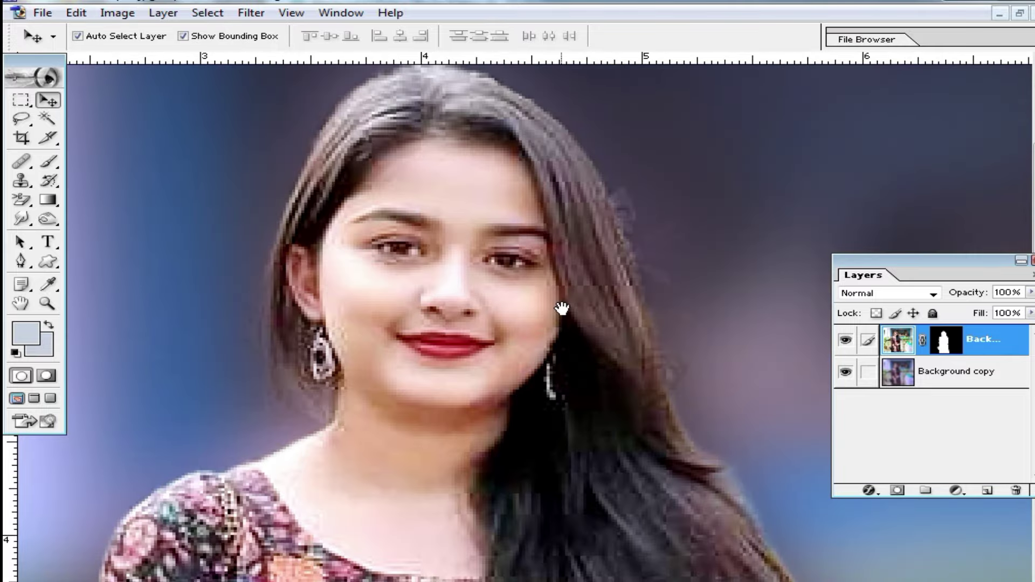
{"action": "left_click", "coordinate": [562, 308], "text": "alt"}
{"action": "left_click", "coordinate": [559, 305], "text": "alt"}
{"action": "left_click", "coordinate": [251, 12]}
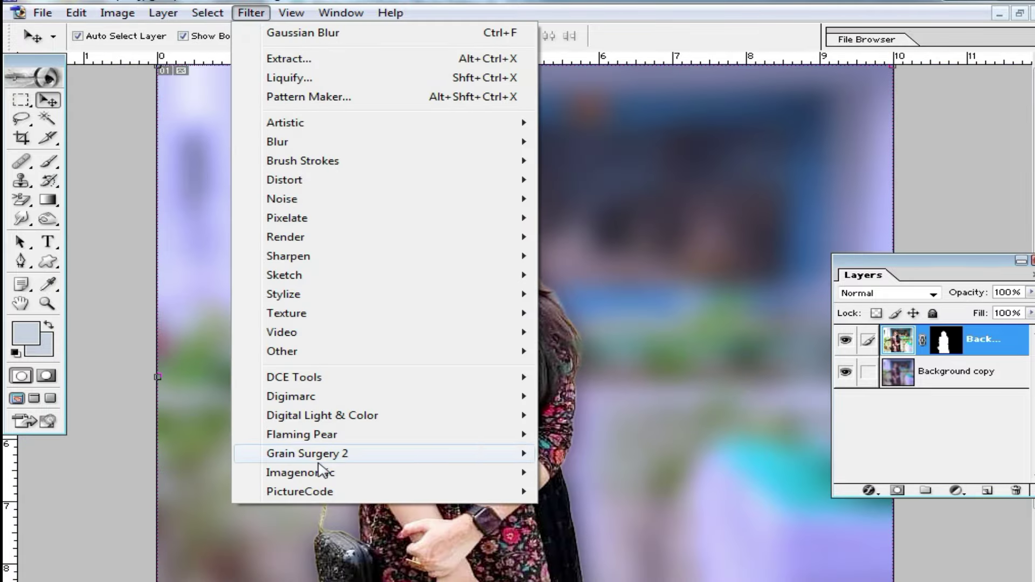
{"action": "mouse_move", "coordinate": [363, 476]}
{"action": "left_click", "coordinate": [638, 478]}
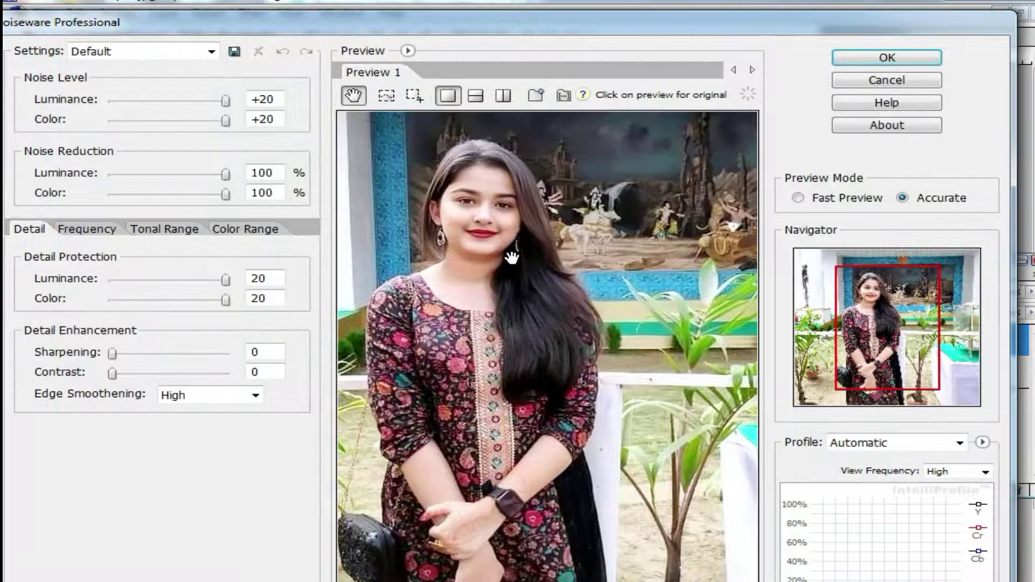
{"action": "left_click", "coordinate": [887, 58]}
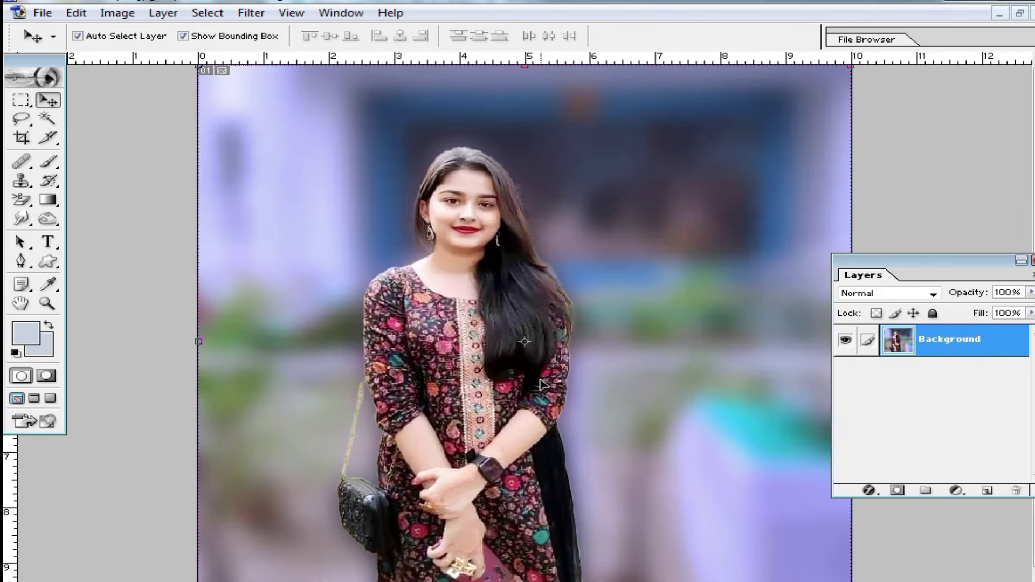
- Save the edited picture to the Desktop as a JPEG named ggggggggg, accepting the JPEG options
{"action": "key", "text": "ctrl+shift+s"}
{"action": "left_click", "coordinate": [292, 141]}
{"action": "type", "text": "6666666666"}
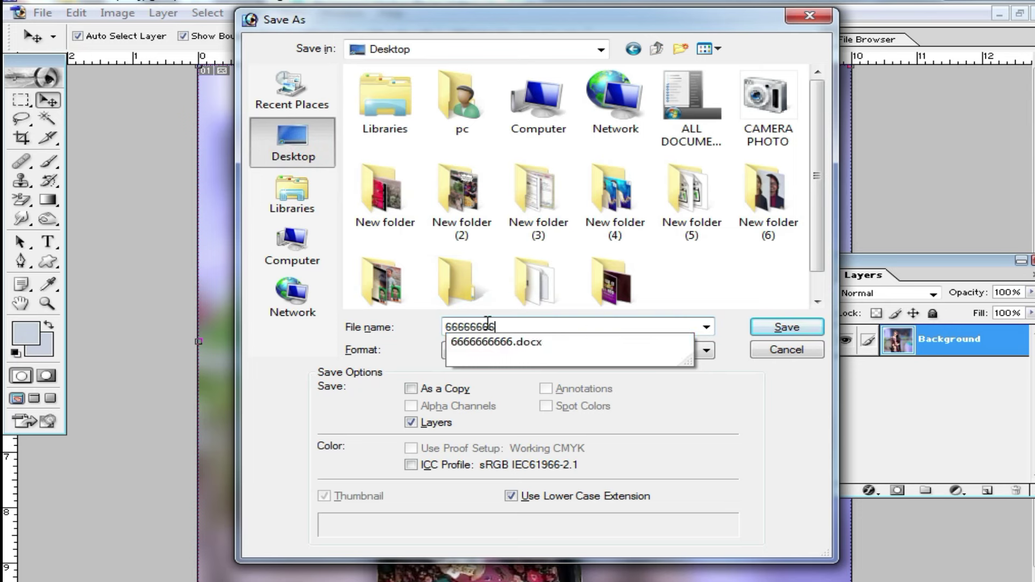
{"action": "left_click", "coordinate": [531, 327]}
{"action": "double_click", "coordinate": [521, 324]}
{"action": "type", "text": "ggggggggg"}
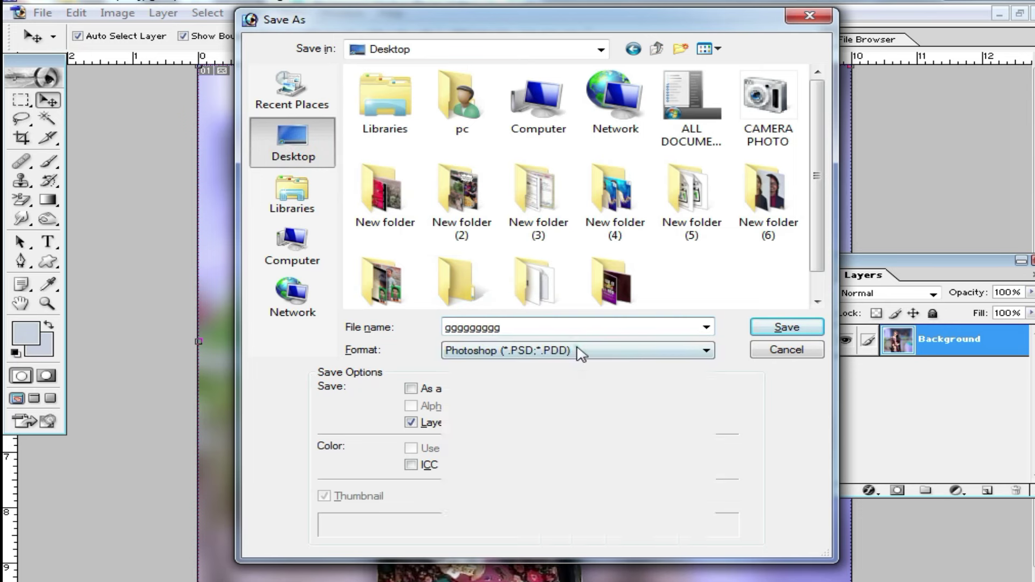
{"action": "left_click", "coordinate": [578, 351]}
{"action": "left_click", "coordinate": [555, 433]}
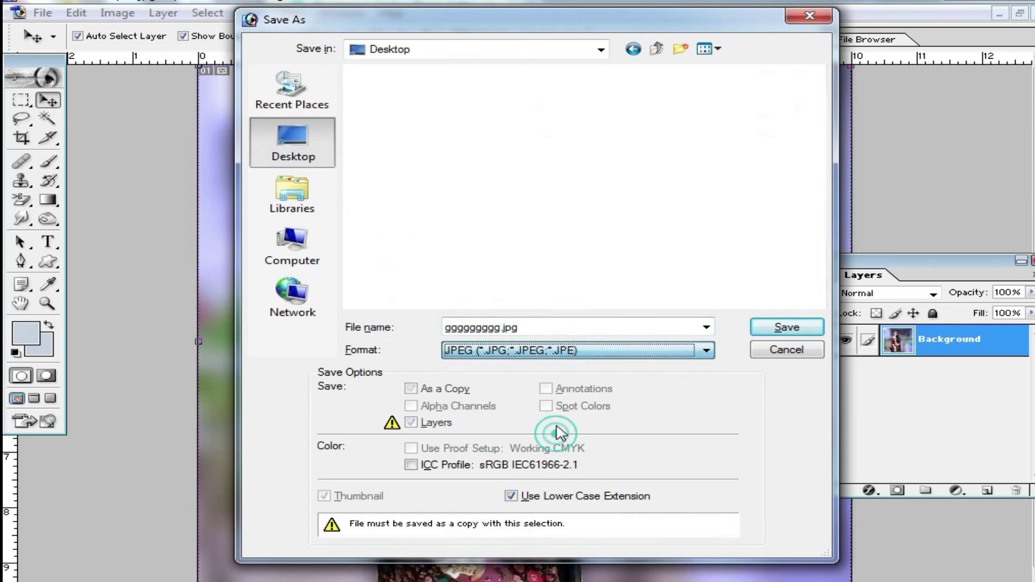
{"action": "left_click", "coordinate": [787, 327]}
{"action": "left_click", "coordinate": [681, 190]}
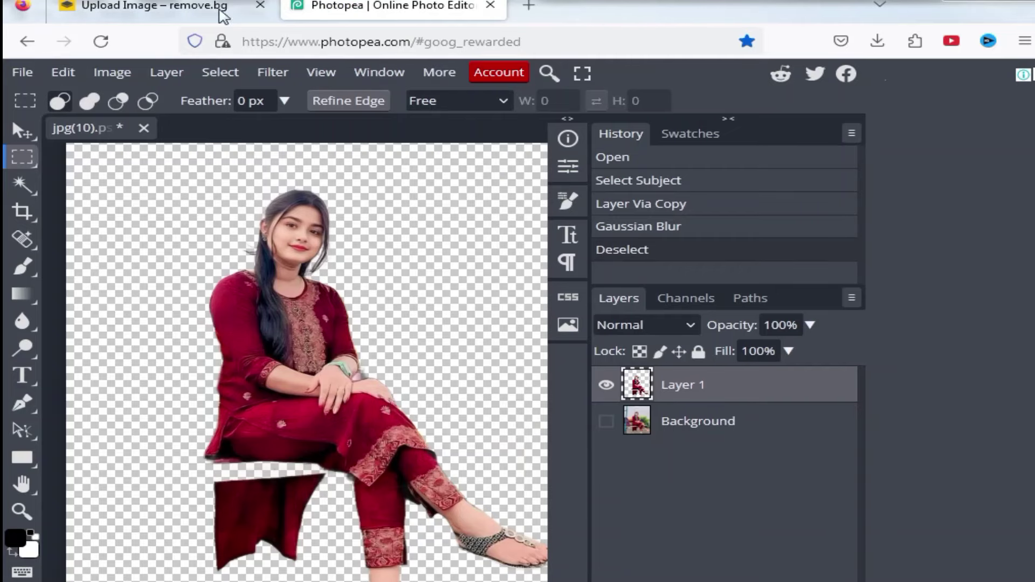
- Open PhotoAid's AI Image Enlarger in a new Firefox tab and upload ggggggggg from the Desktop
{"action": "left_click", "coordinate": [529, 6]}
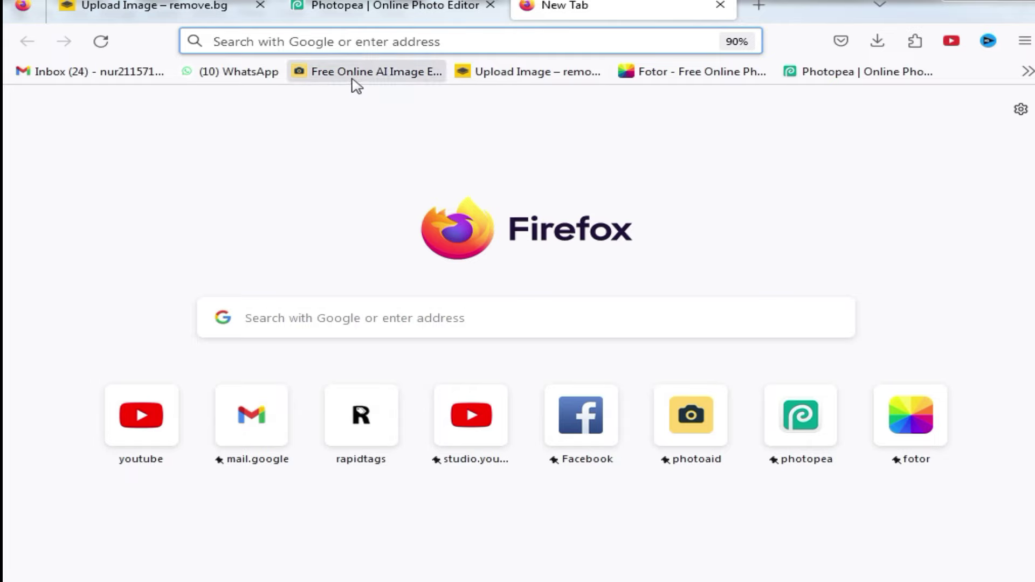
{"action": "left_click", "coordinate": [372, 80]}
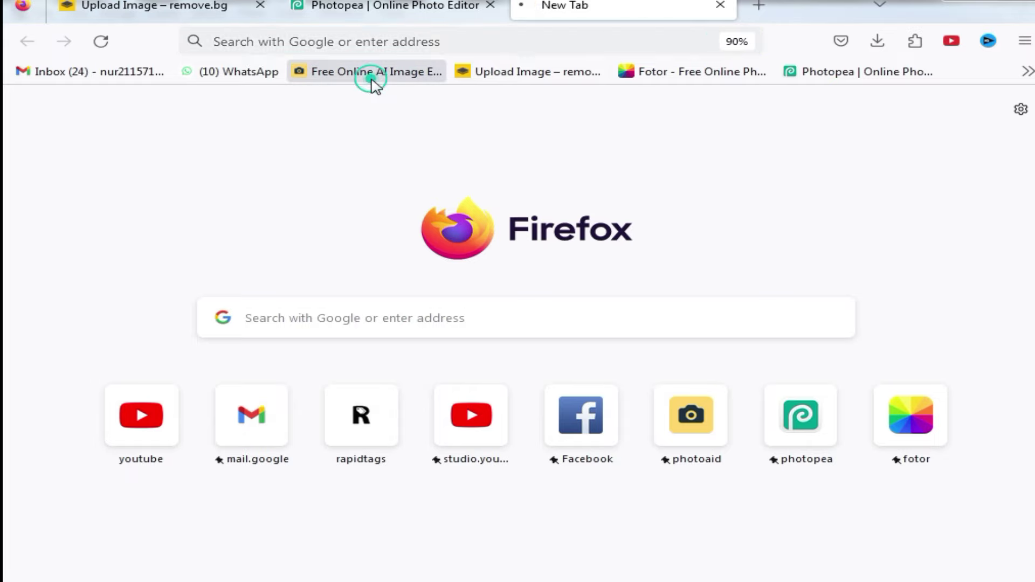
{"action": "scroll", "coordinate": [604, 404], "scroll_direction": "down", "scroll_amount": 3}
{"action": "left_click", "coordinate": [493, 317]}
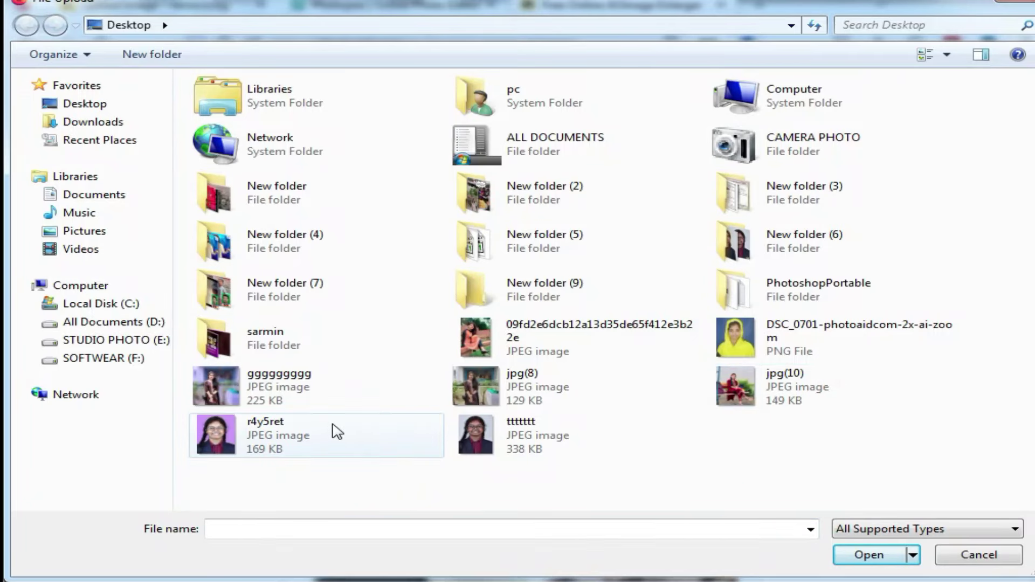
{"action": "double_click", "coordinate": [208, 397]}
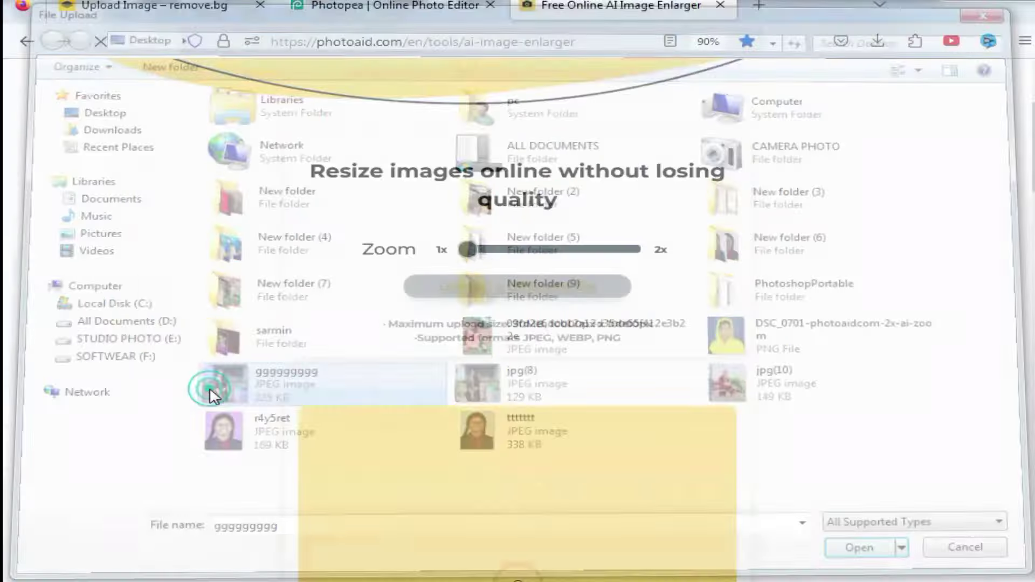
- Compare the uploaded photo with its enhanced version using the before/after slider and return to the download option
{"action": "scroll", "coordinate": [588, 396], "scroll_direction": "down", "scroll_amount": 4}
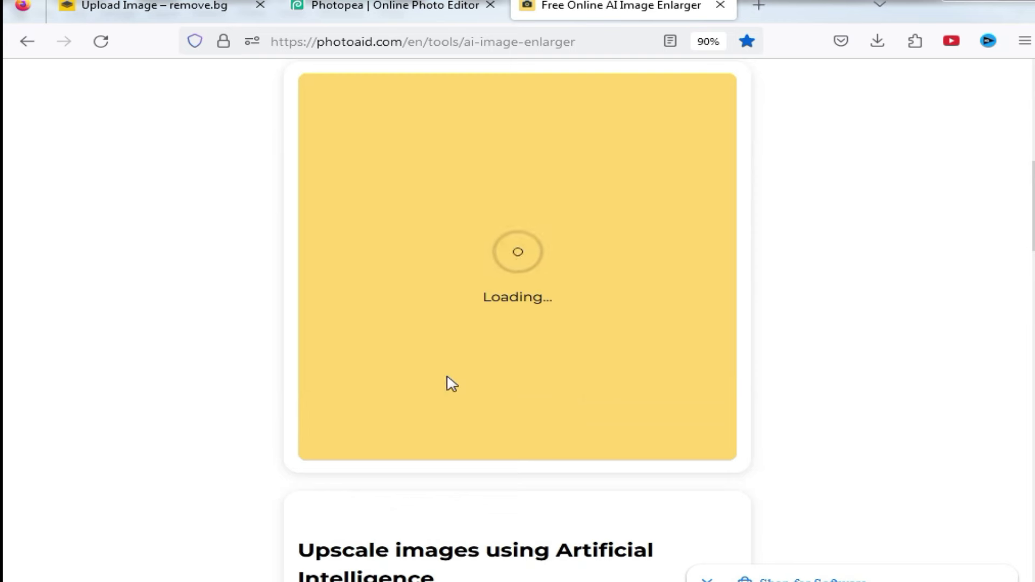
{"action": "scroll", "coordinate": [511, 353], "scroll_direction": "up", "scroll_amount": 2}
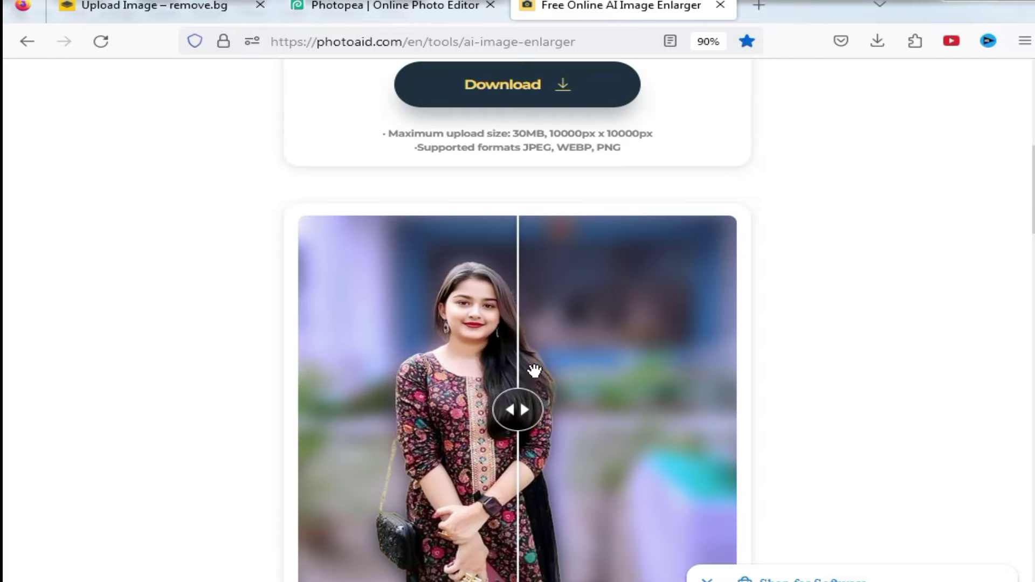
{"action": "left_click_drag", "start_coordinate": [531, 412], "coordinate": [289, 418]}
{"action": "scroll", "coordinate": [564, 192], "scroll_direction": "up", "scroll_amount": 4}
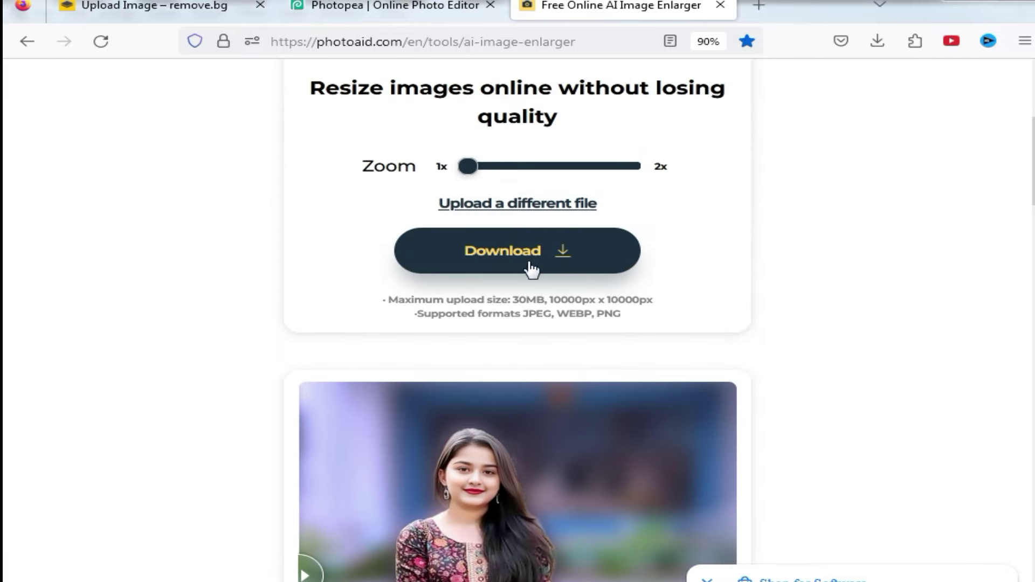
- Download the enhanced picture from PhotoAid and open the downloaded ggggggggg-photoaidcom-2x-ai-zoom.jpg in its own browser tab
{"action": "left_click", "coordinate": [530, 264]}
{"action": "left_click", "coordinate": [536, 89]}
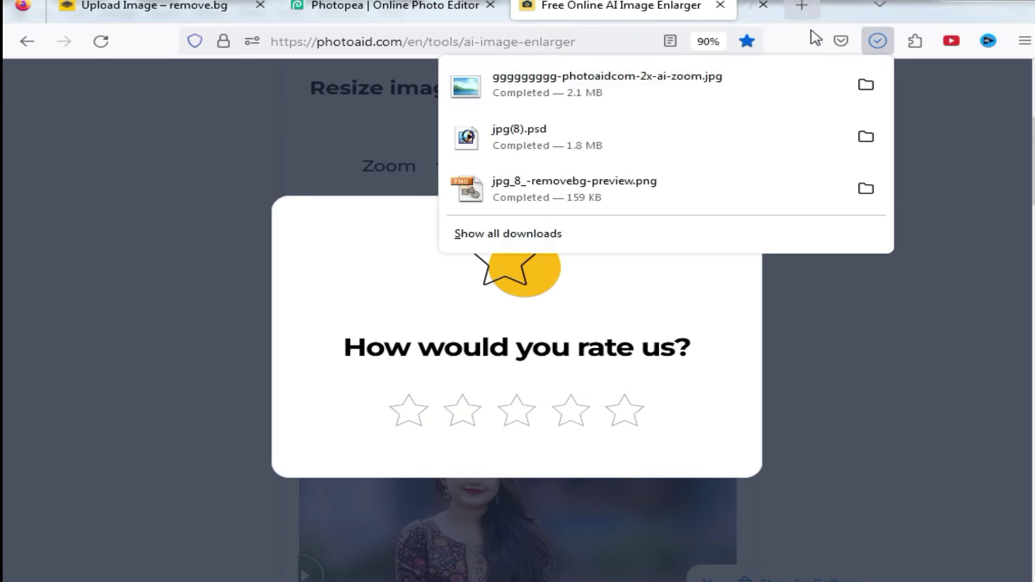
{"action": "left_click", "coordinate": [723, 14]}
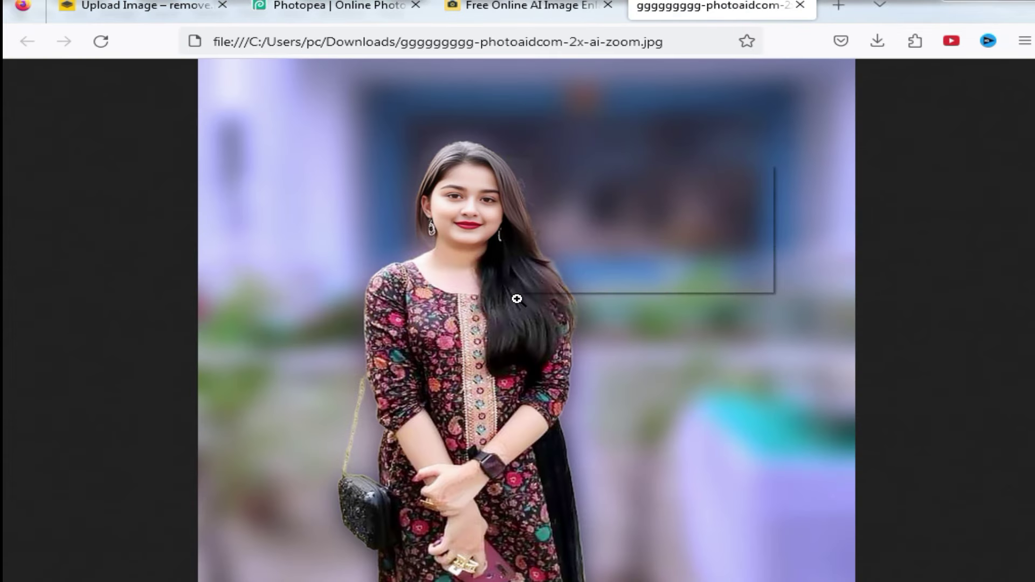
- Save the opened picture to the Desktop as a PNG image named ggggggggg-photoaidcom-2x-ai-zoom
{"action": "right_click", "coordinate": [461, 227]}
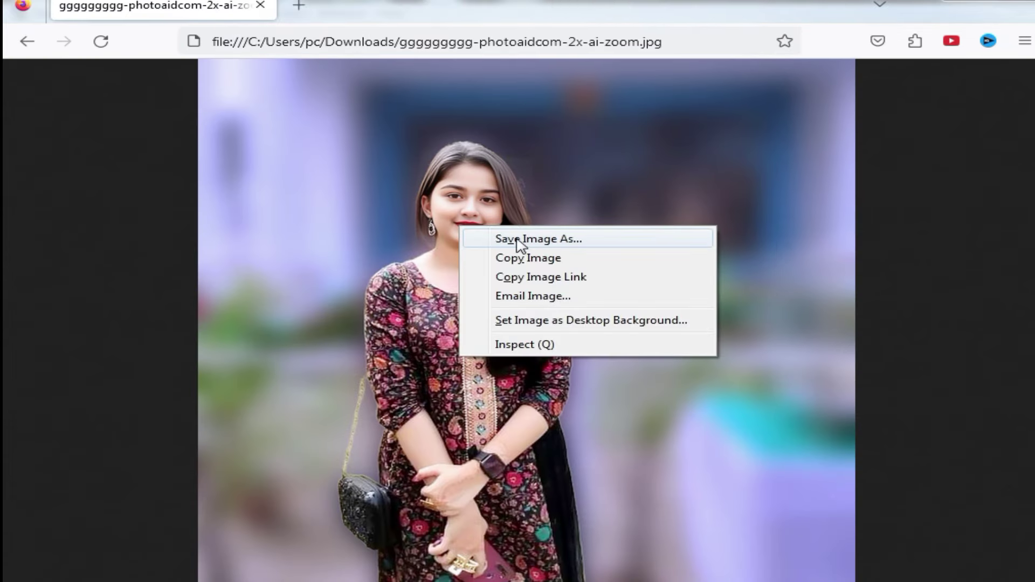
{"action": "left_click", "coordinate": [518, 241]}
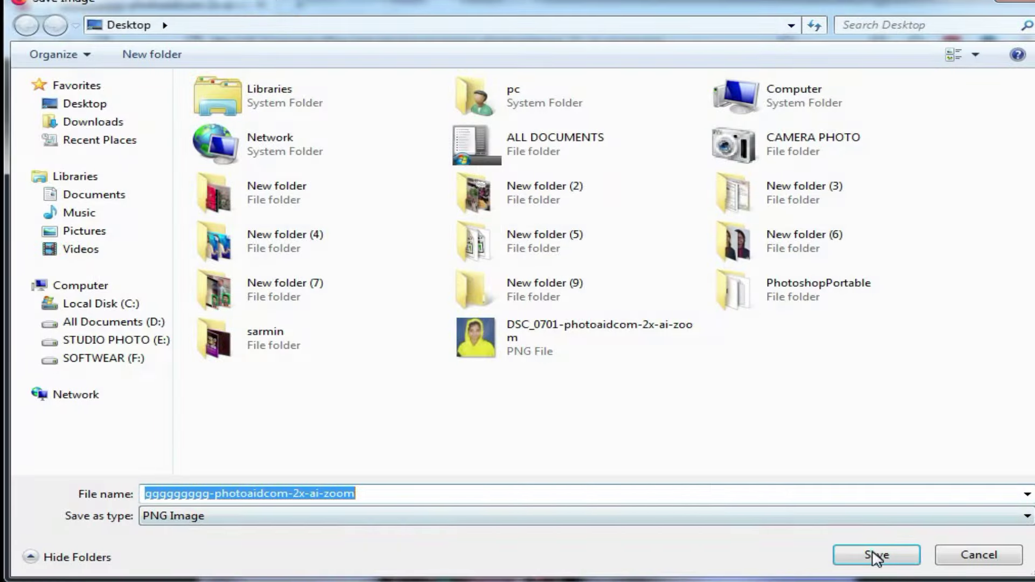
{"action": "left_click", "coordinate": [875, 558]}
{"action": "left_click", "coordinate": [879, 42]}
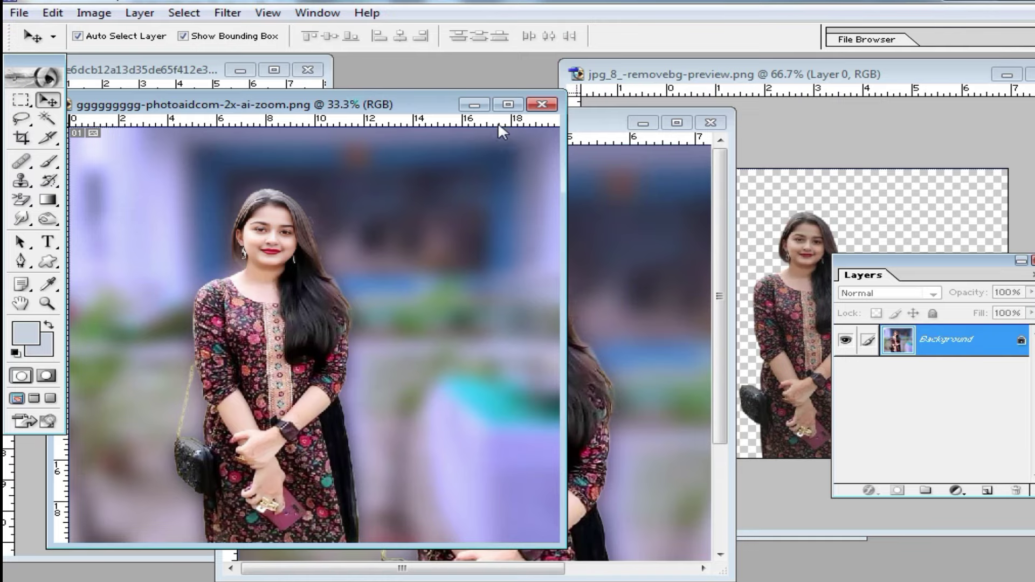
- In Photoshop, place the enhanced PNG and jpg(8).psd side by side and enlarge the woman's face in jpg(8).psd to 400%
{"action": "left_click_drag", "start_coordinate": [353, 105], "coordinate": [739, 123]}
{"action": "left_click", "coordinate": [339, 151]}
{"action": "left_click_drag", "start_coordinate": [479, 123], "coordinate": [307, 105]}
{"action": "left_click_drag", "start_coordinate": [320, 275], "coordinate": [321, 277]}
{"action": "left_click", "coordinate": [342, 303], "text": "ctrl"}
{"action": "left_click", "coordinate": [314, 314], "text": "ctrl"}
{"action": "left_click", "coordinate": [169, 305], "text": "ctrl"}
{"action": "left_click_drag", "start_coordinate": [264, 322], "coordinate": [369, 358]}
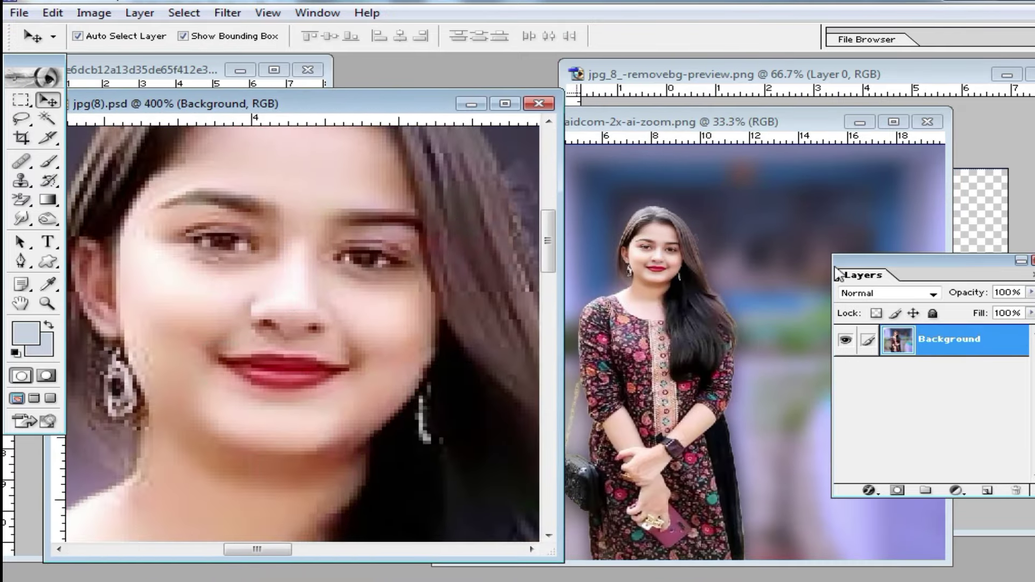
- Examine the woman's face up close in the enhanced PNG to compare its sharpness with jpg(8).psd
{"action": "left_click", "coordinate": [654, 289]}
{"action": "left_click", "coordinate": [663, 319], "text": "ctrl"}
{"action": "left_click", "coordinate": [665, 342], "text": "ctrl"}
{"action": "left_click", "coordinate": [665, 342], "text": "ctrl"}
{"action": "left_click_drag", "start_coordinate": [743, 367], "coordinate": [606, 282]}
{"action": "left_click", "coordinate": [673, 314], "text": "ctrl"}
{"action": "left_click_drag", "start_coordinate": [663, 333], "coordinate": [653, 441]}
- Maximize the enhanced PNG's window and view the woman together with the blurred background
{"action": "left_click_drag", "start_coordinate": [659, 387], "coordinate": [516, 143]}
{"action": "left_click", "coordinate": [747, 134], "text": "ctrl+alt"}
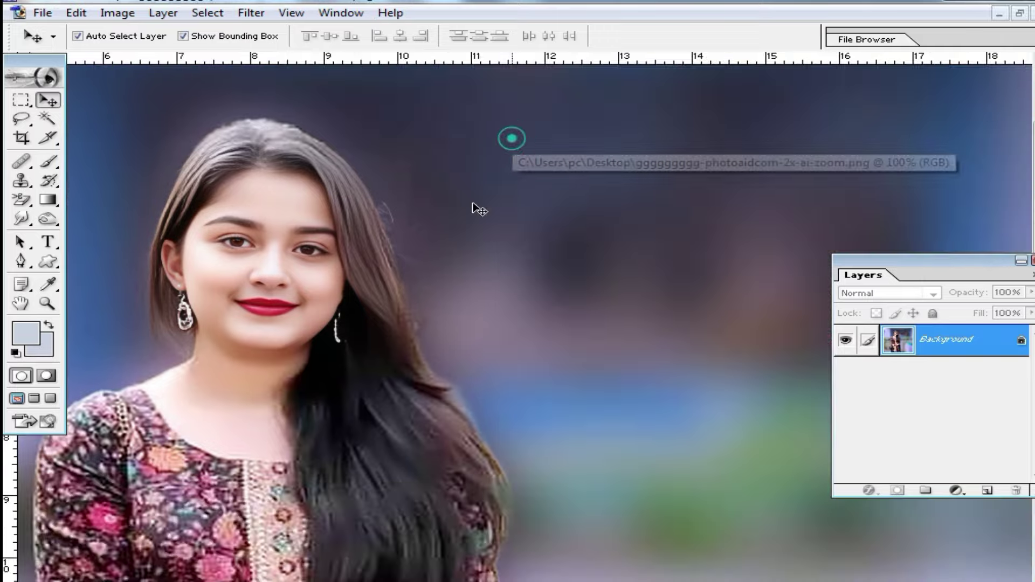
{"action": "scroll", "coordinate": [638, 422], "scroll_direction": "down", "scroll_amount": 1}
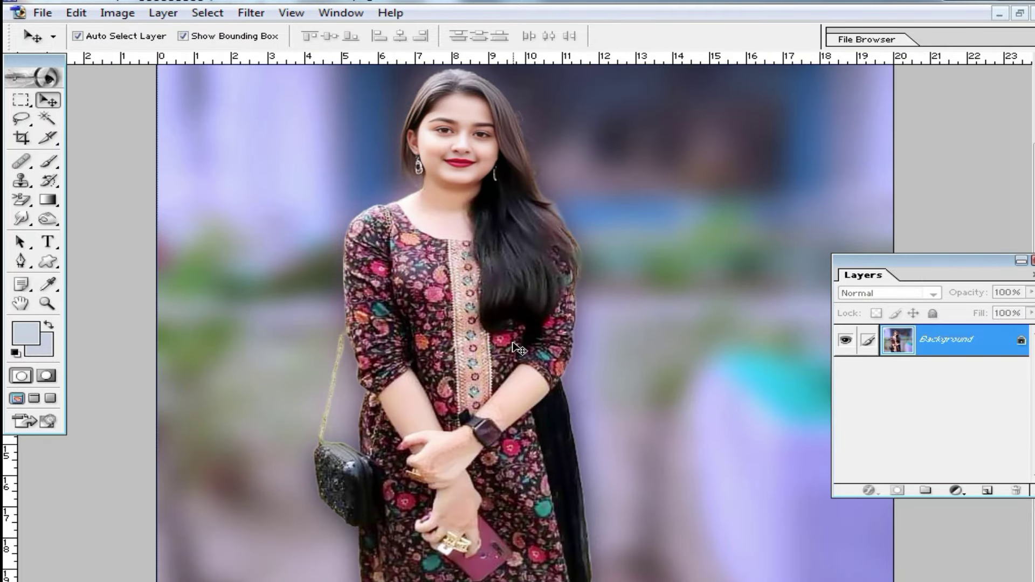